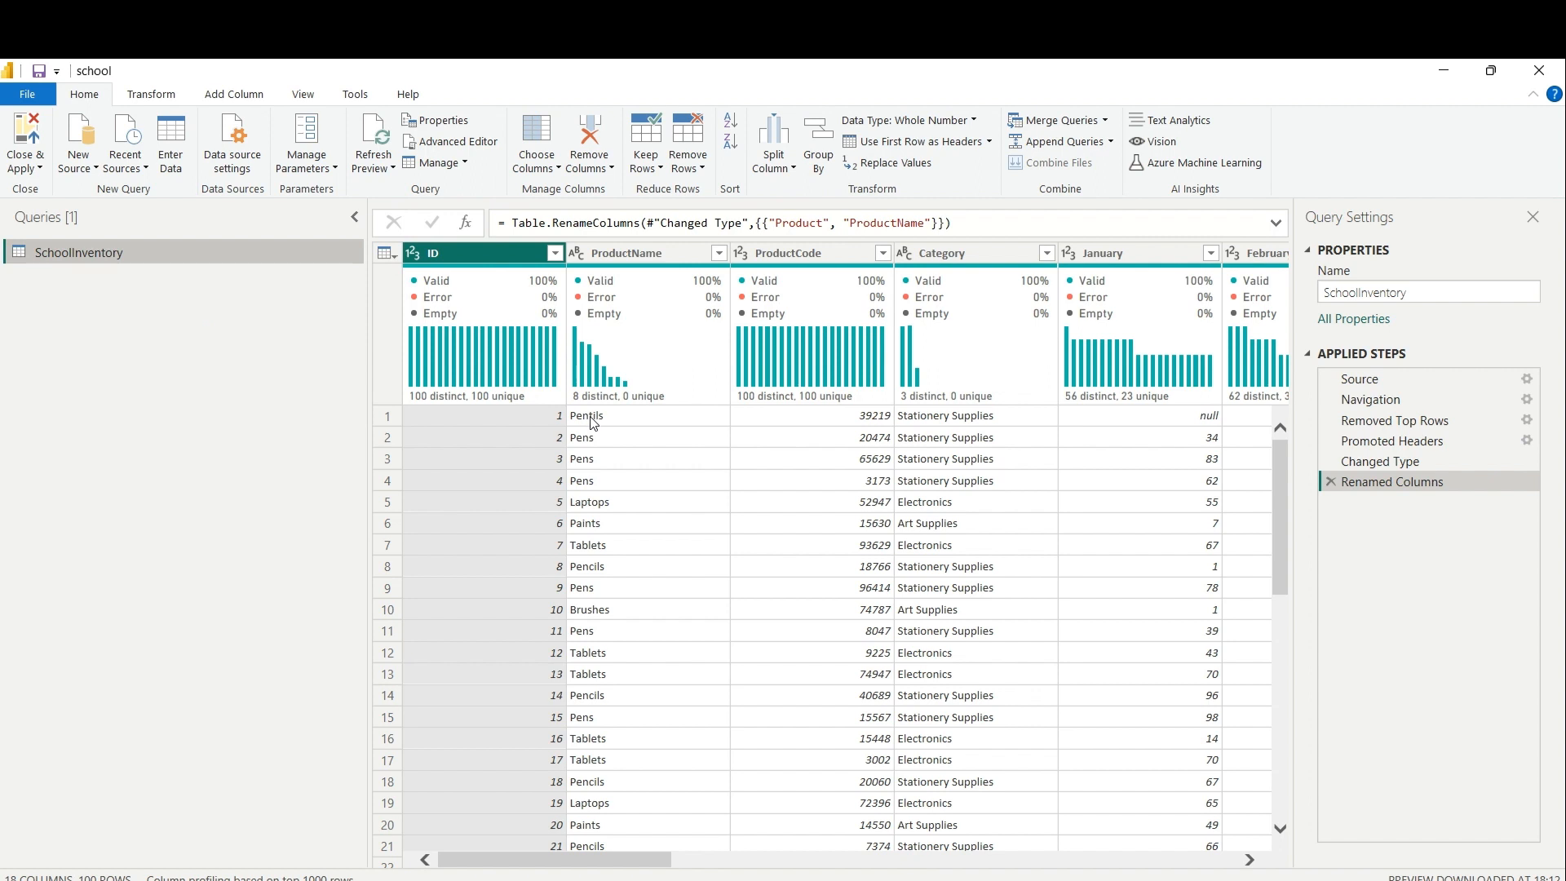
Replace the value "Pentils" with "Pencils" in the ProductName column.
click(598, 417)
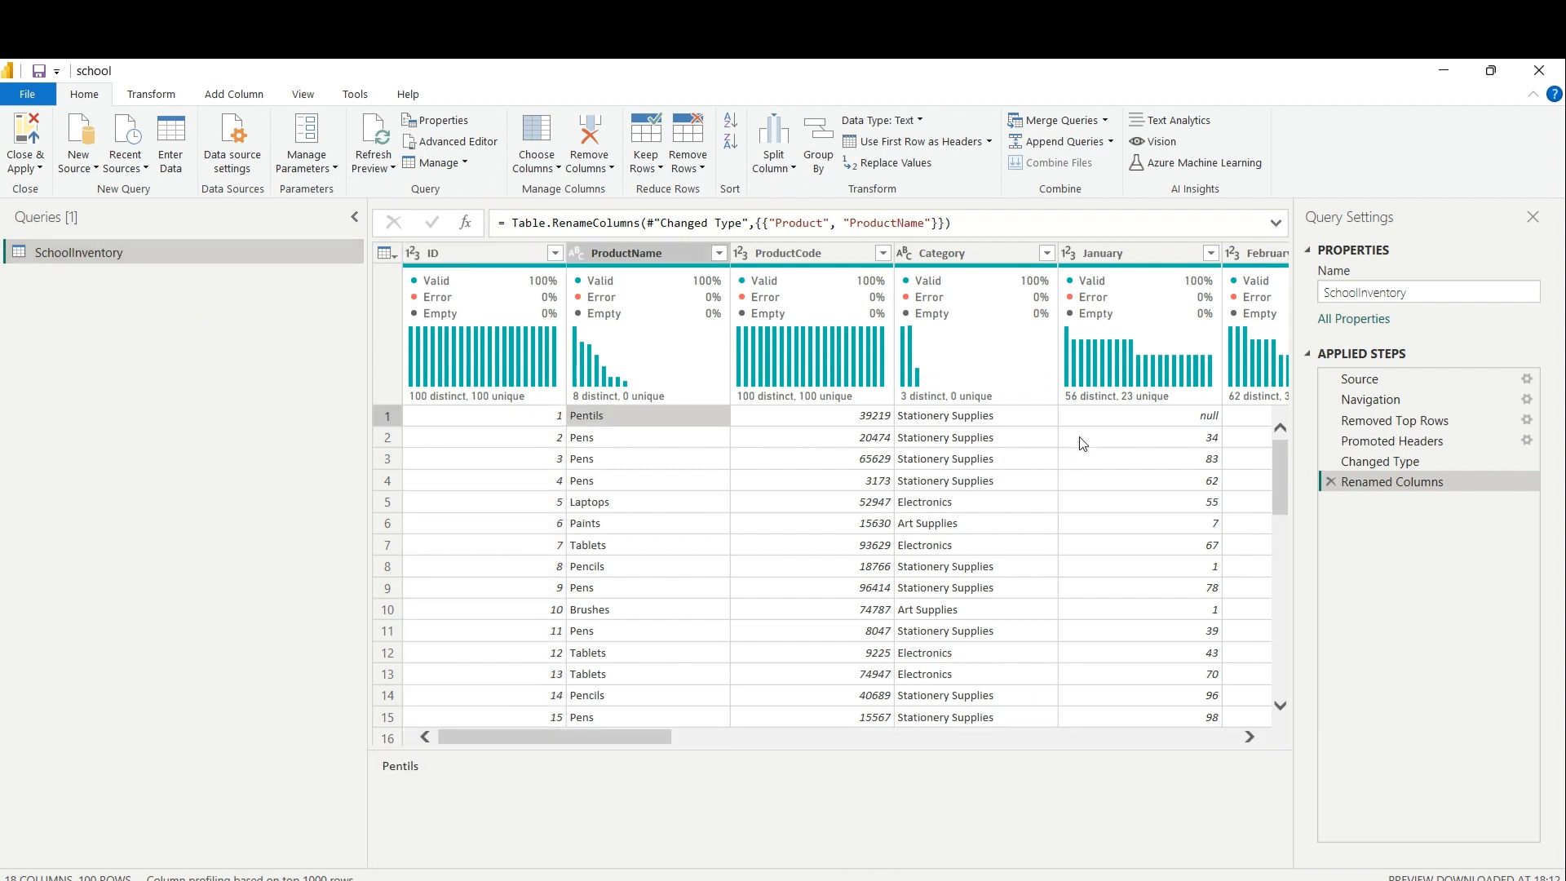
click(1118, 415)
click(600, 418)
right_click(600, 417)
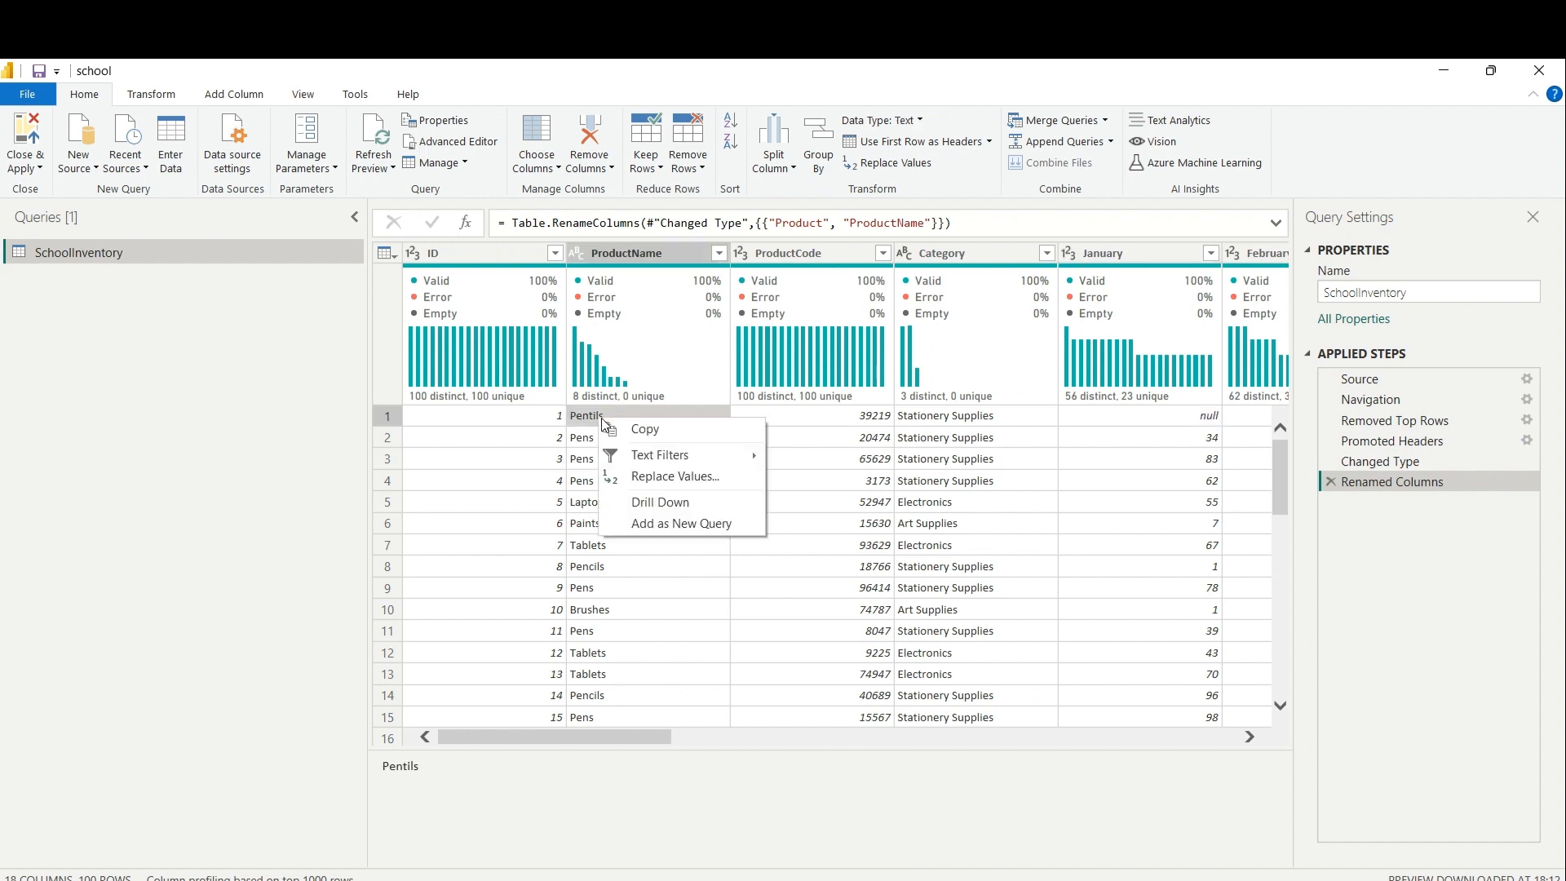
click(701, 476)
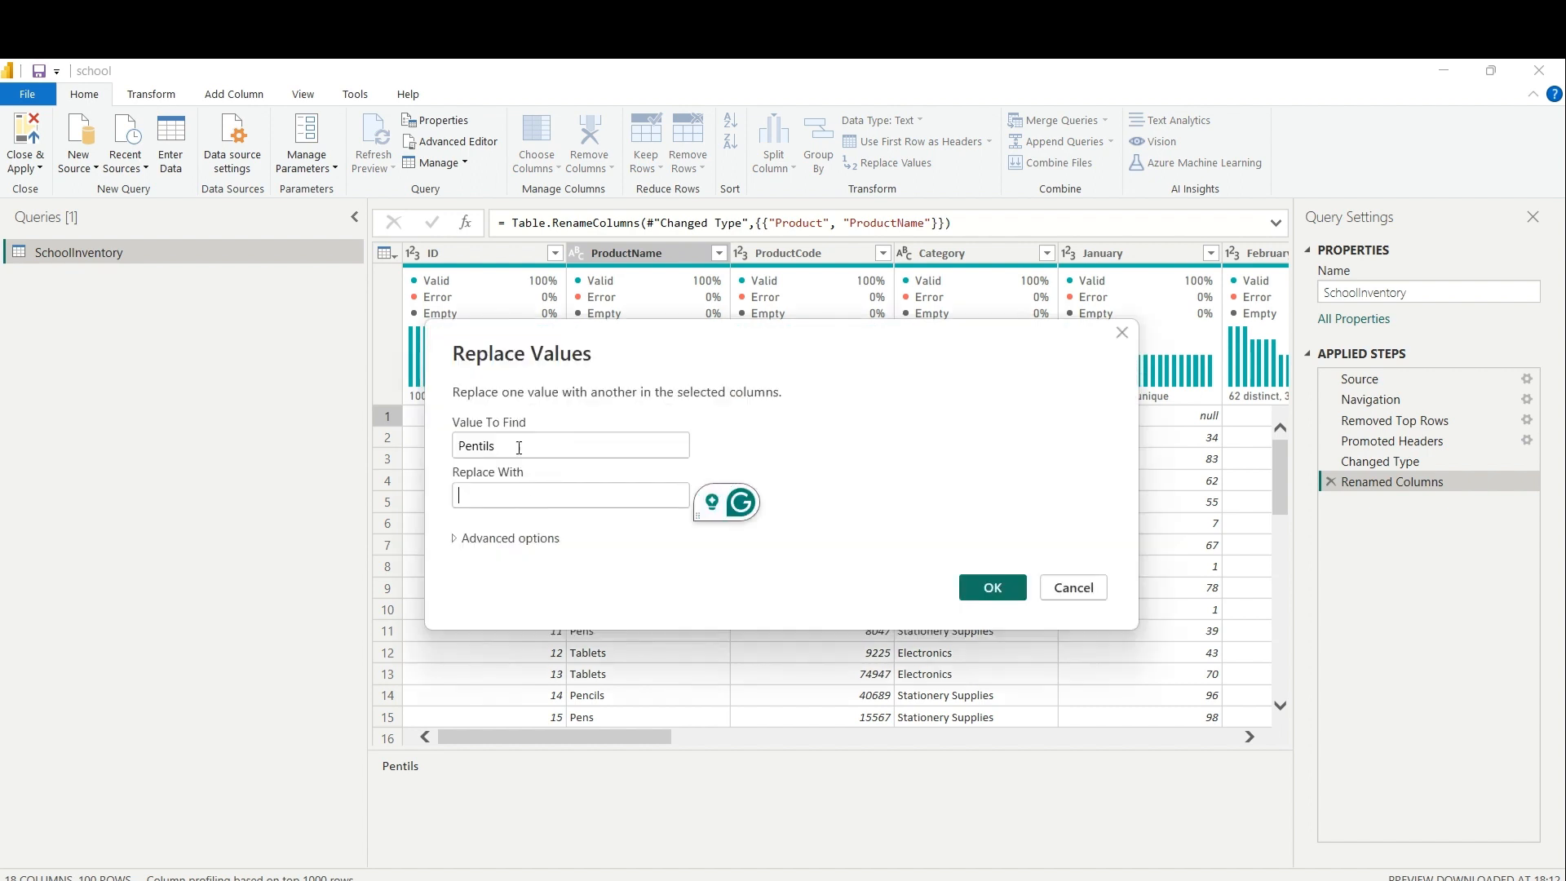
drag(517, 447, 447, 453)
key(ctrl+c)
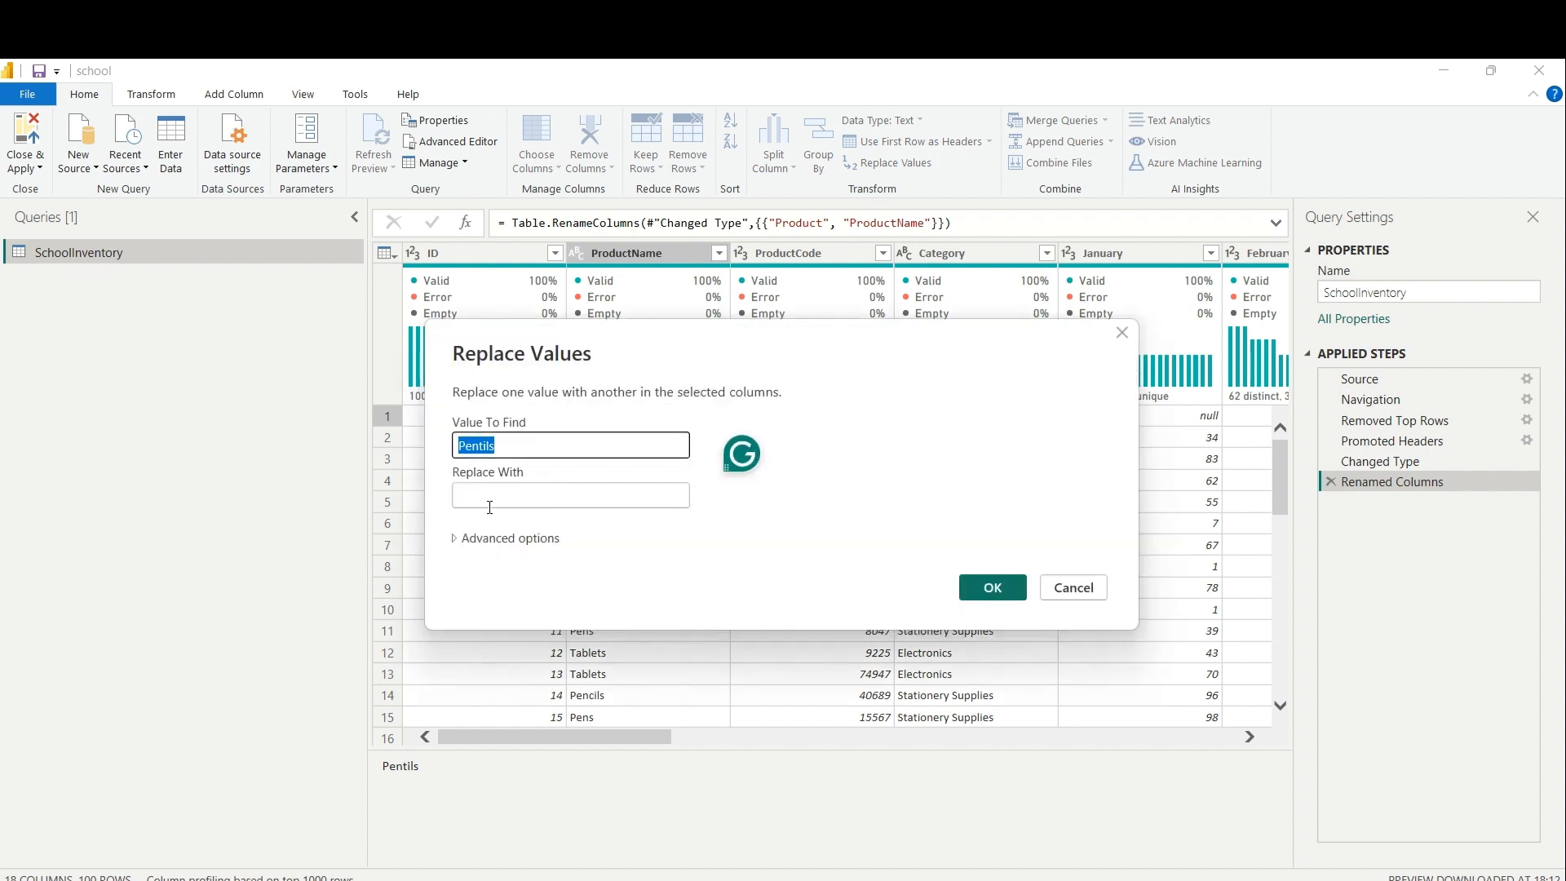
click(489, 503)
key(ctrl+v)
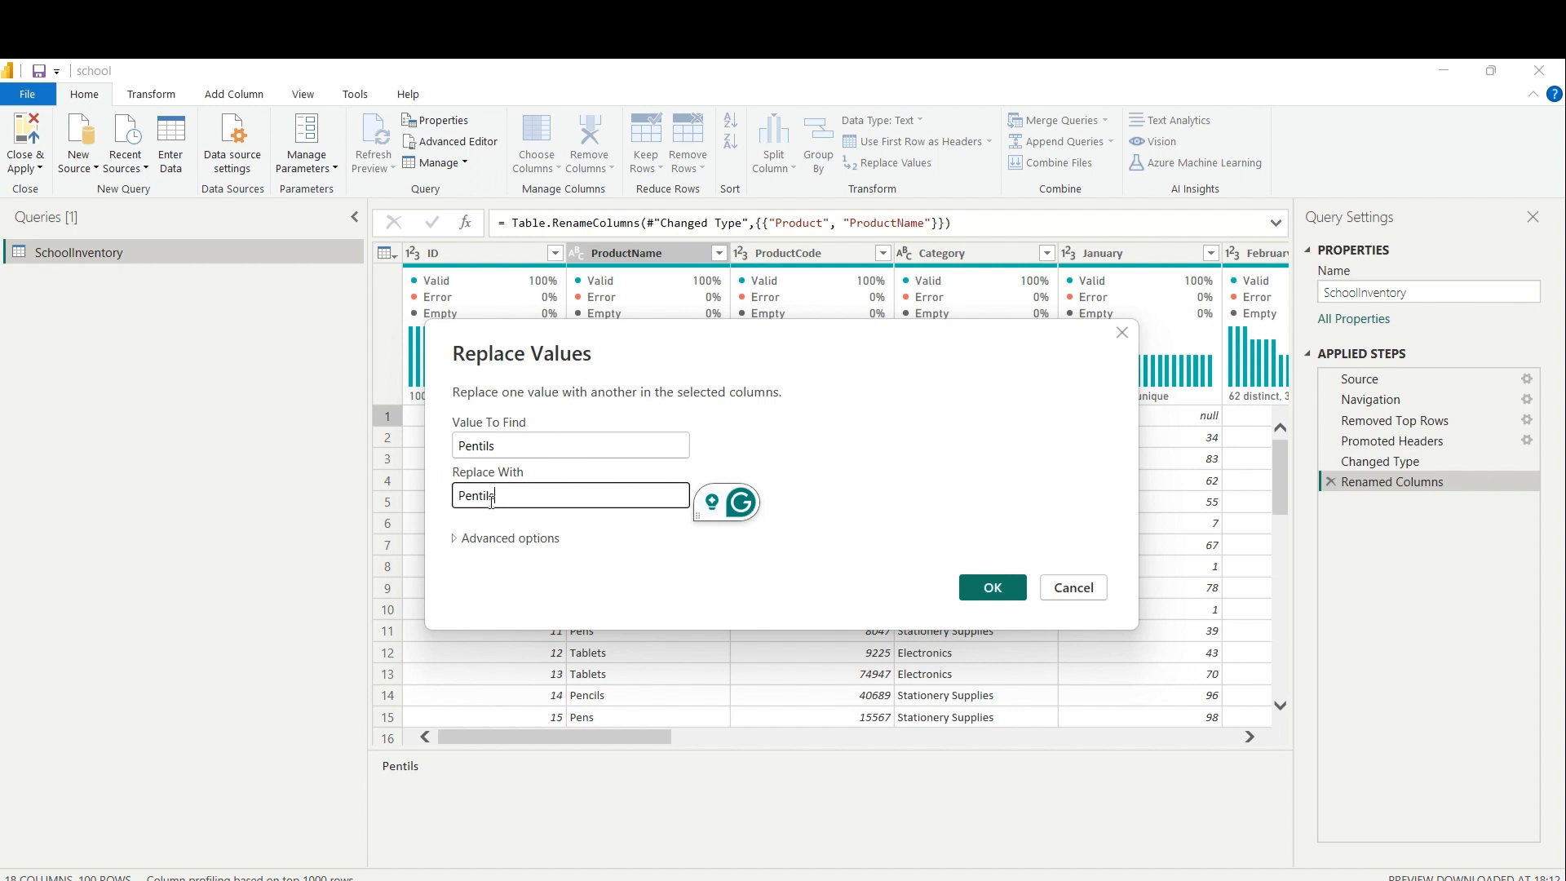
click(483, 495)
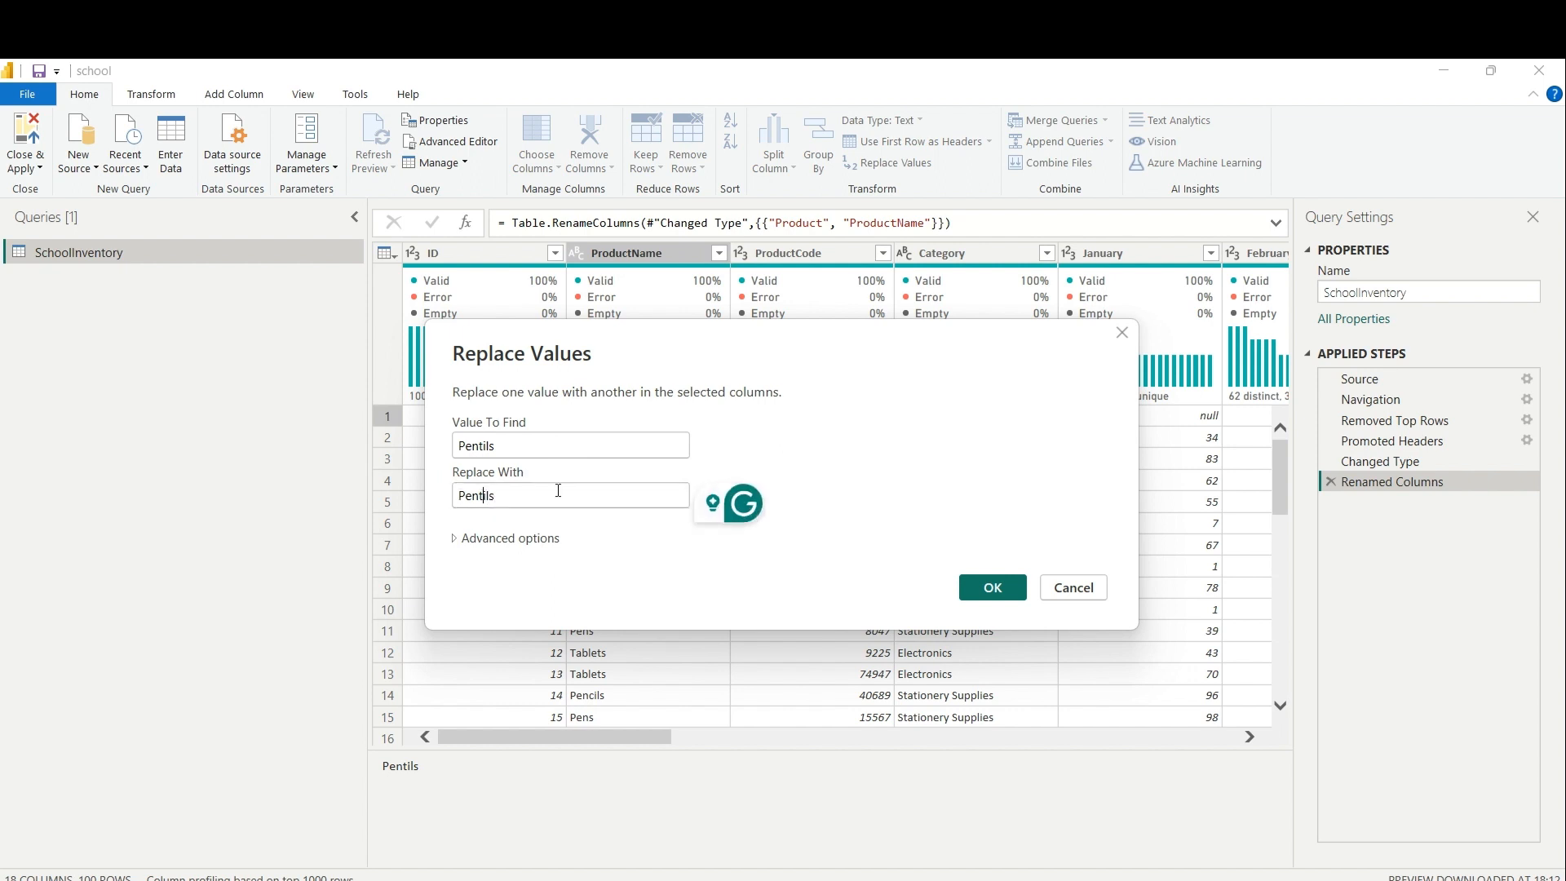
key(BackSpace)
text(c)
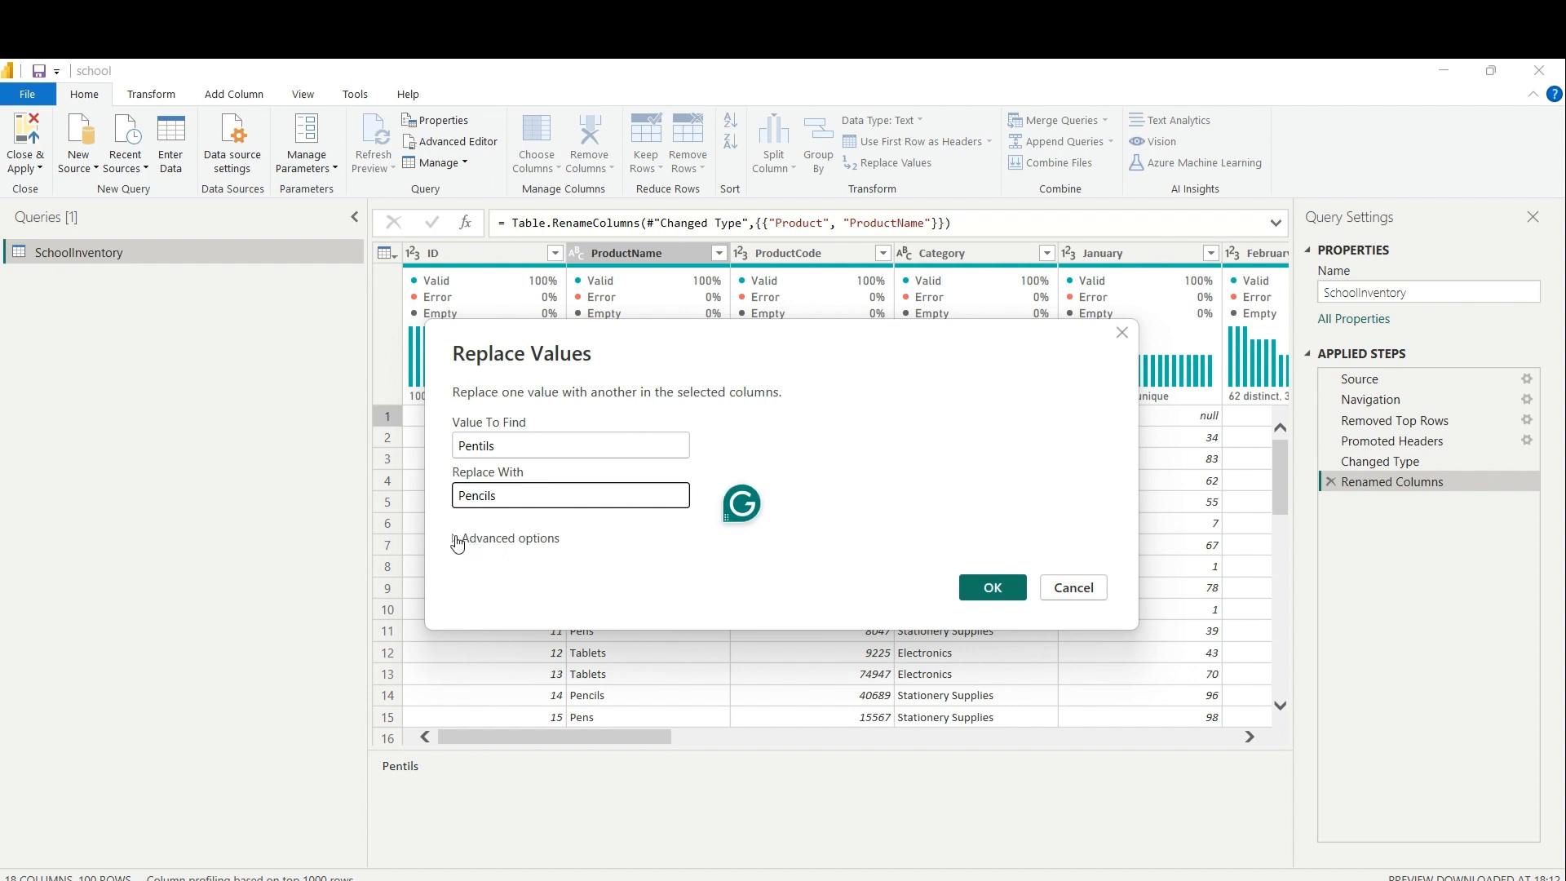
click(457, 539)
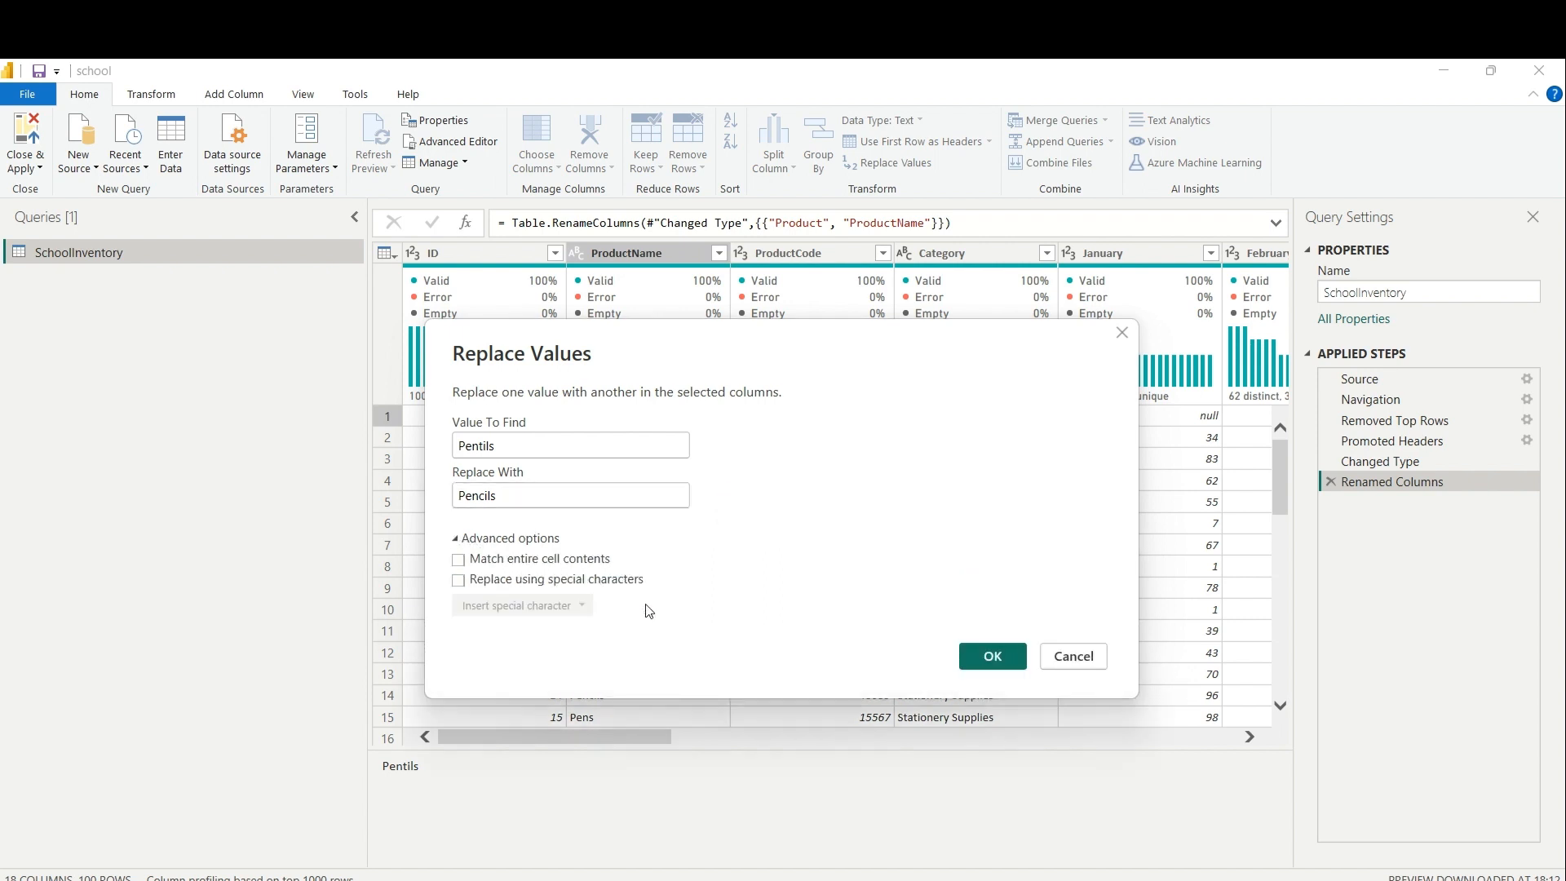
click(1015, 663)
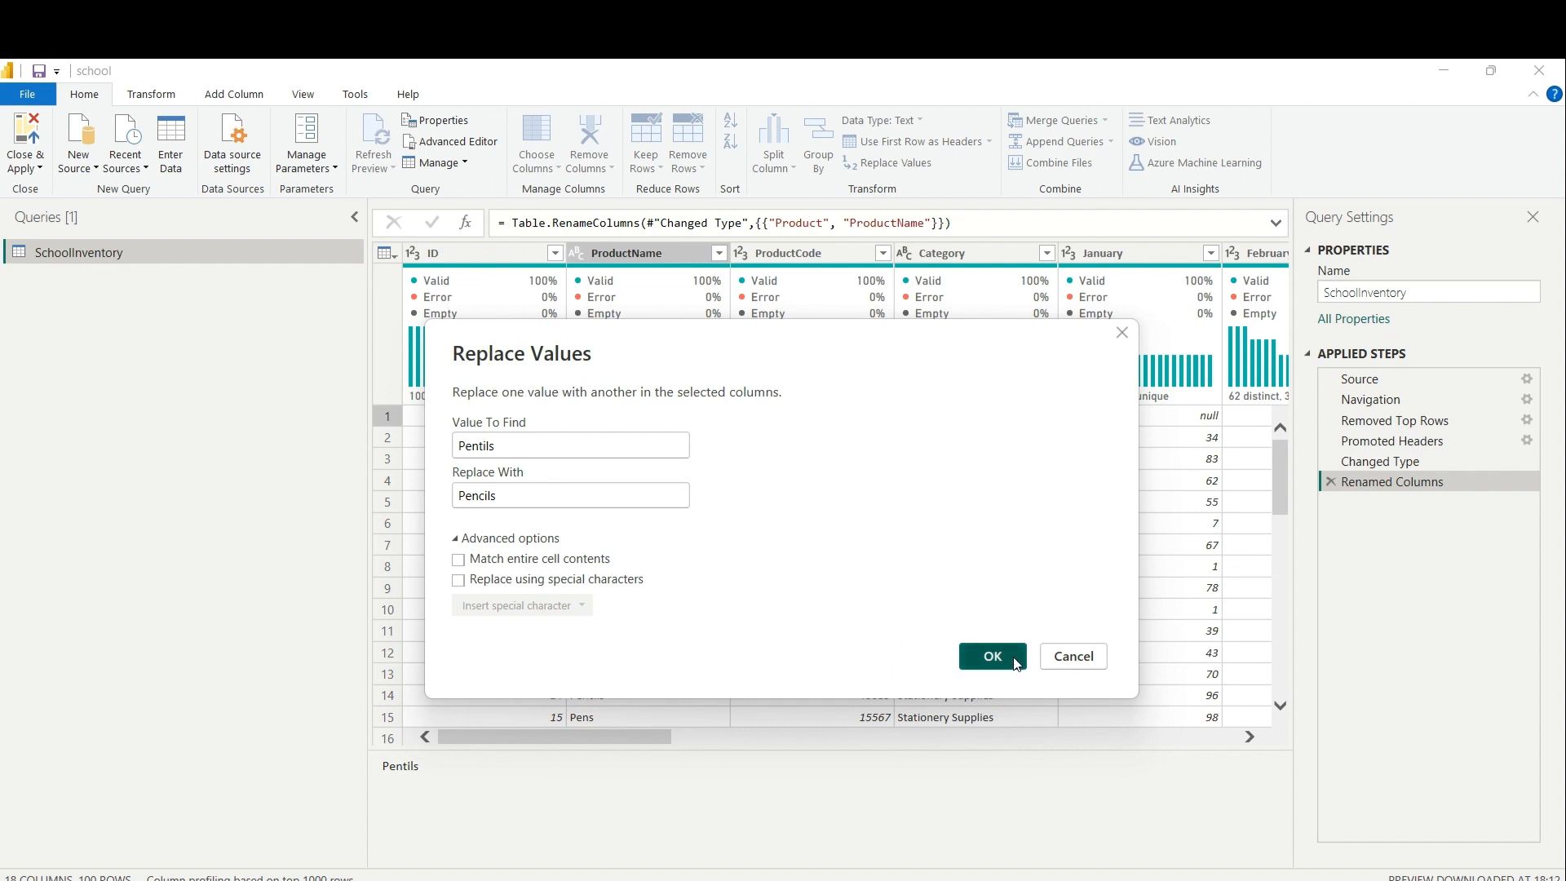
Replace the null values in the January column with 0.
click(1105, 418)
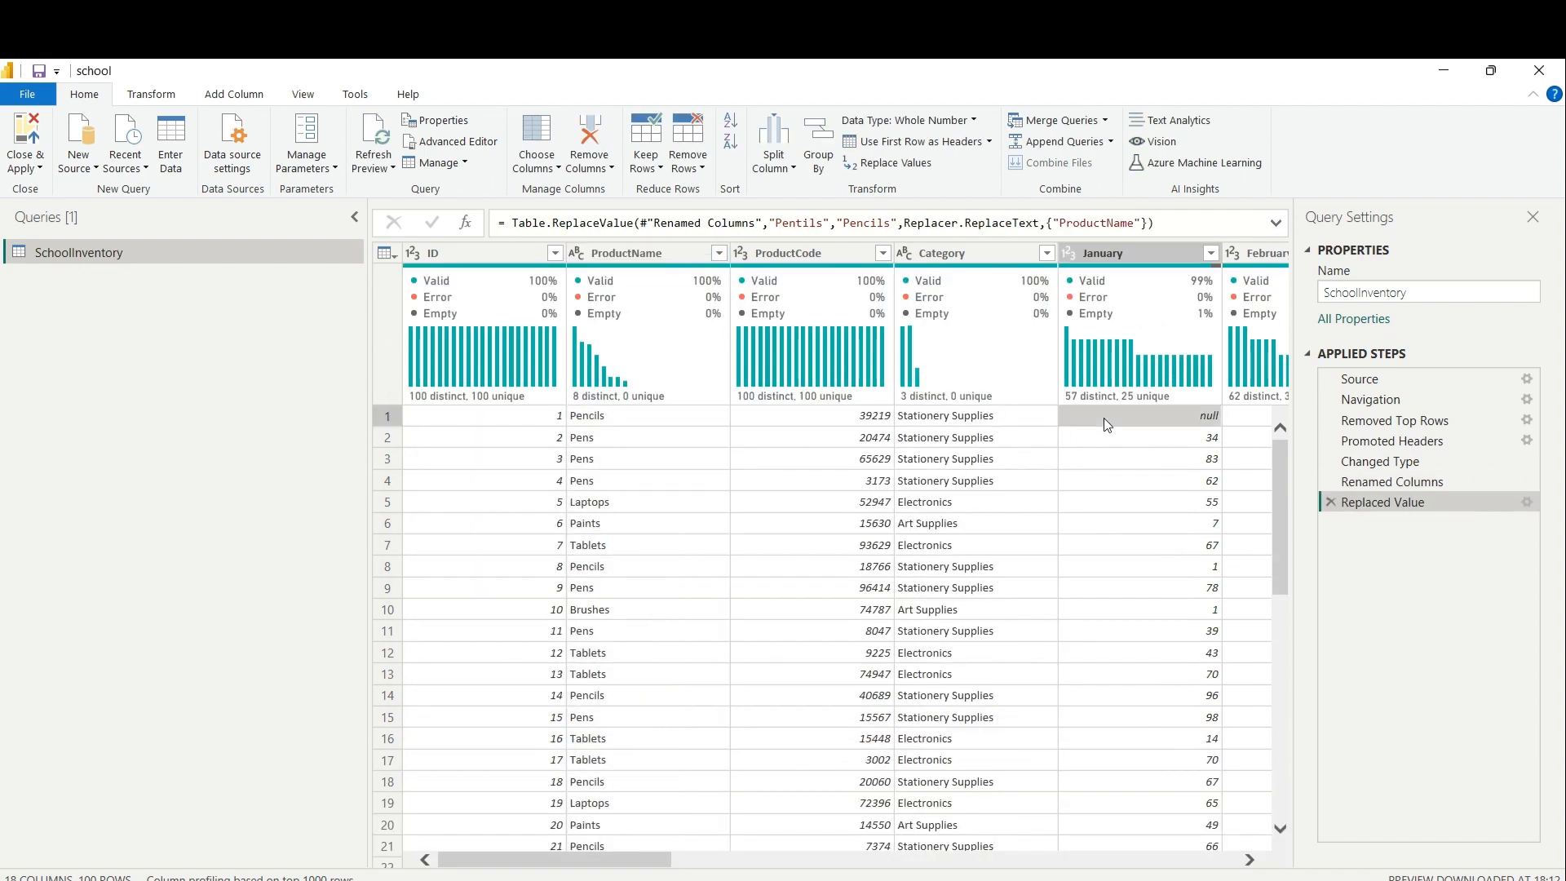
right_click(1103, 418)
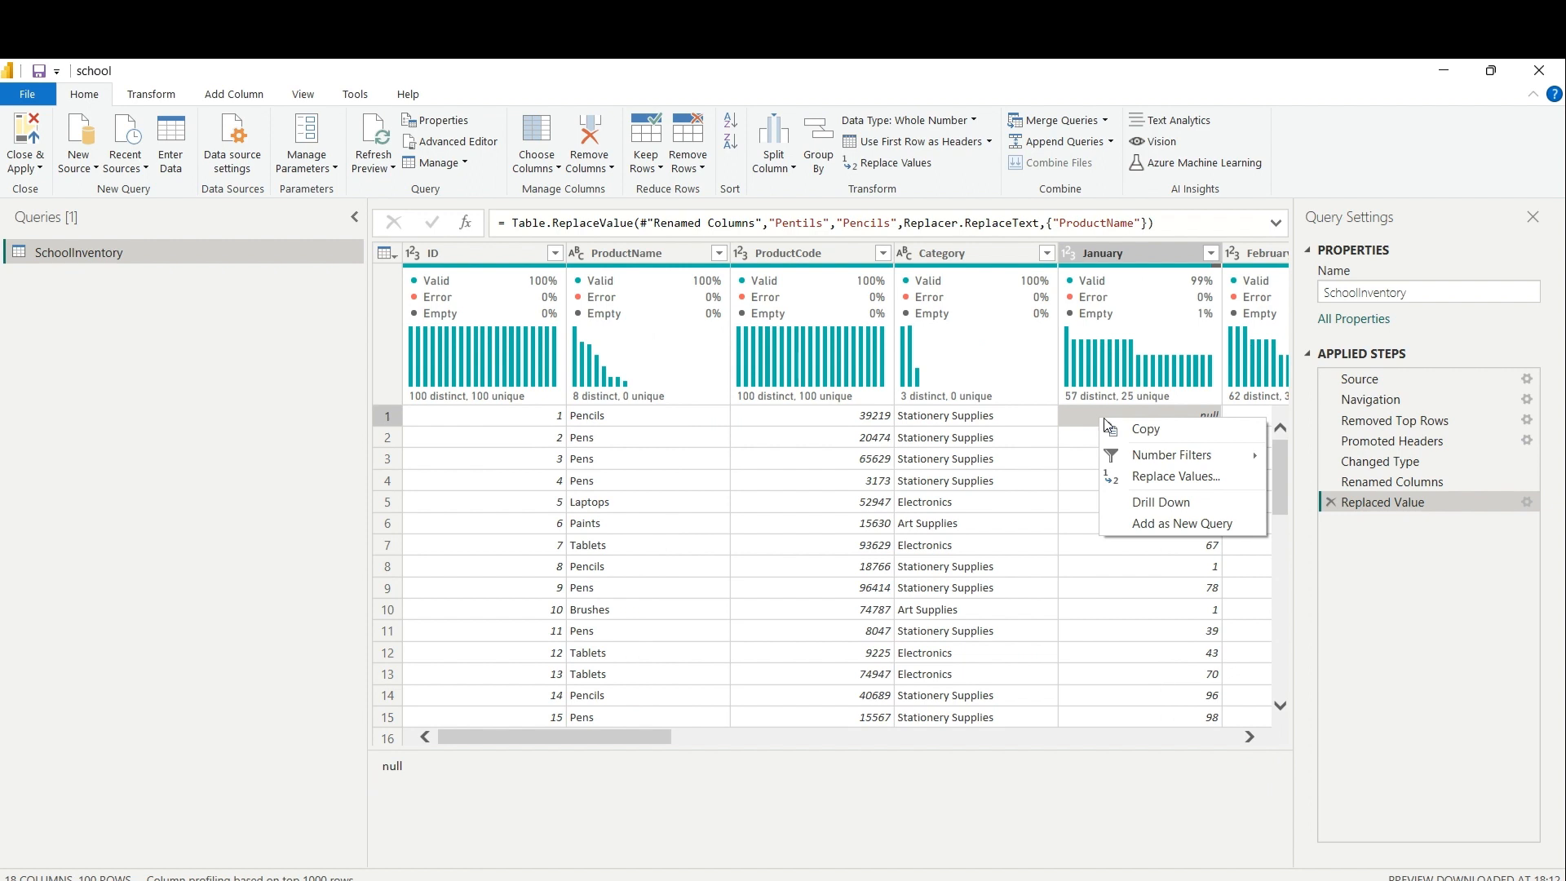
click(1122, 483)
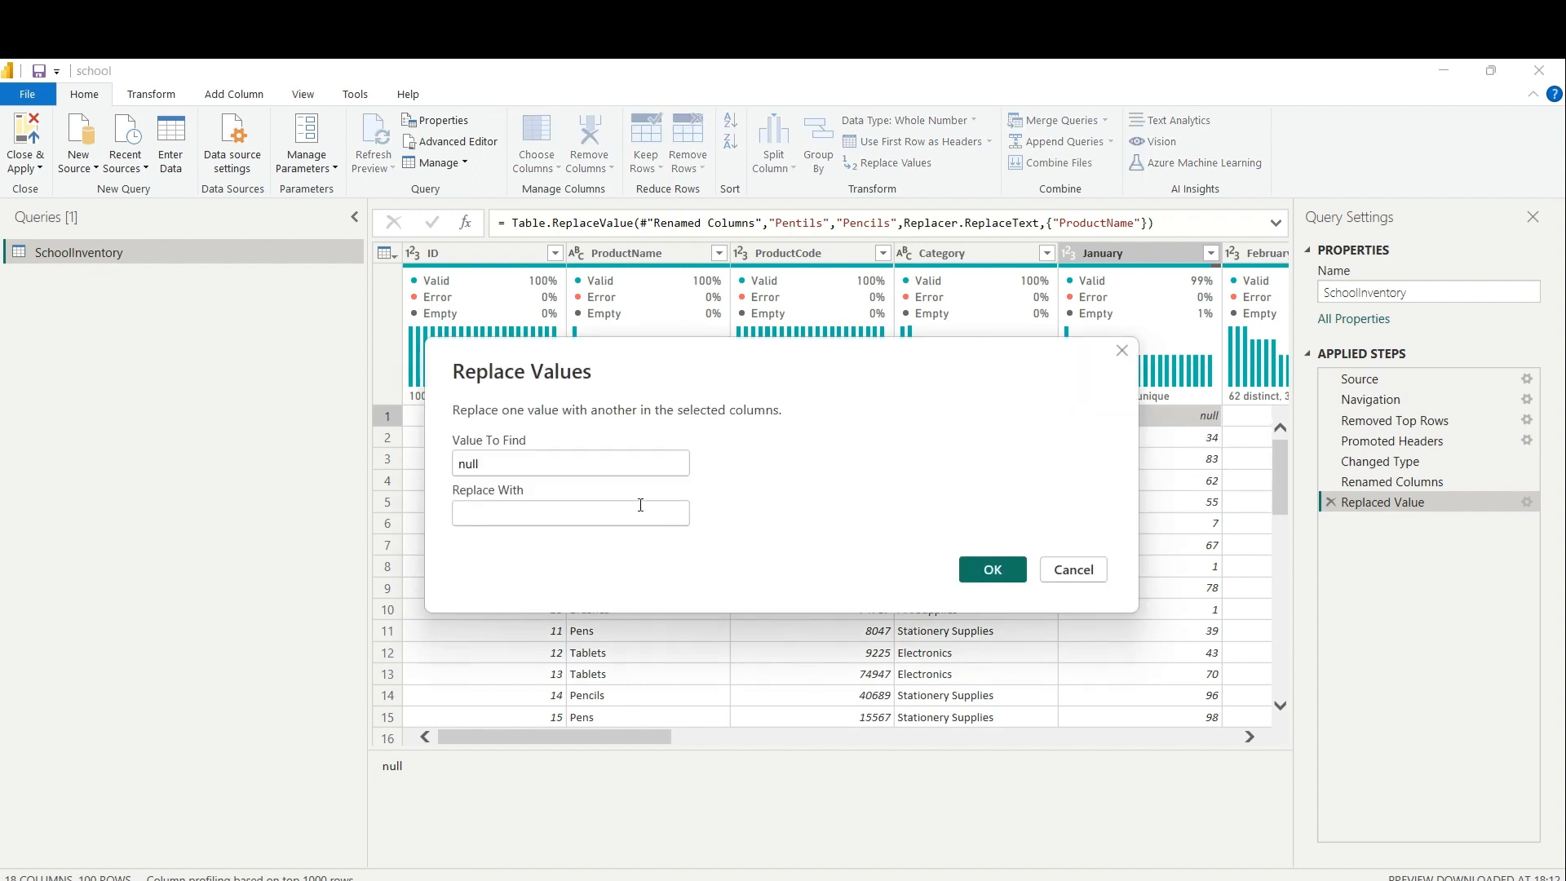
click(451, 520)
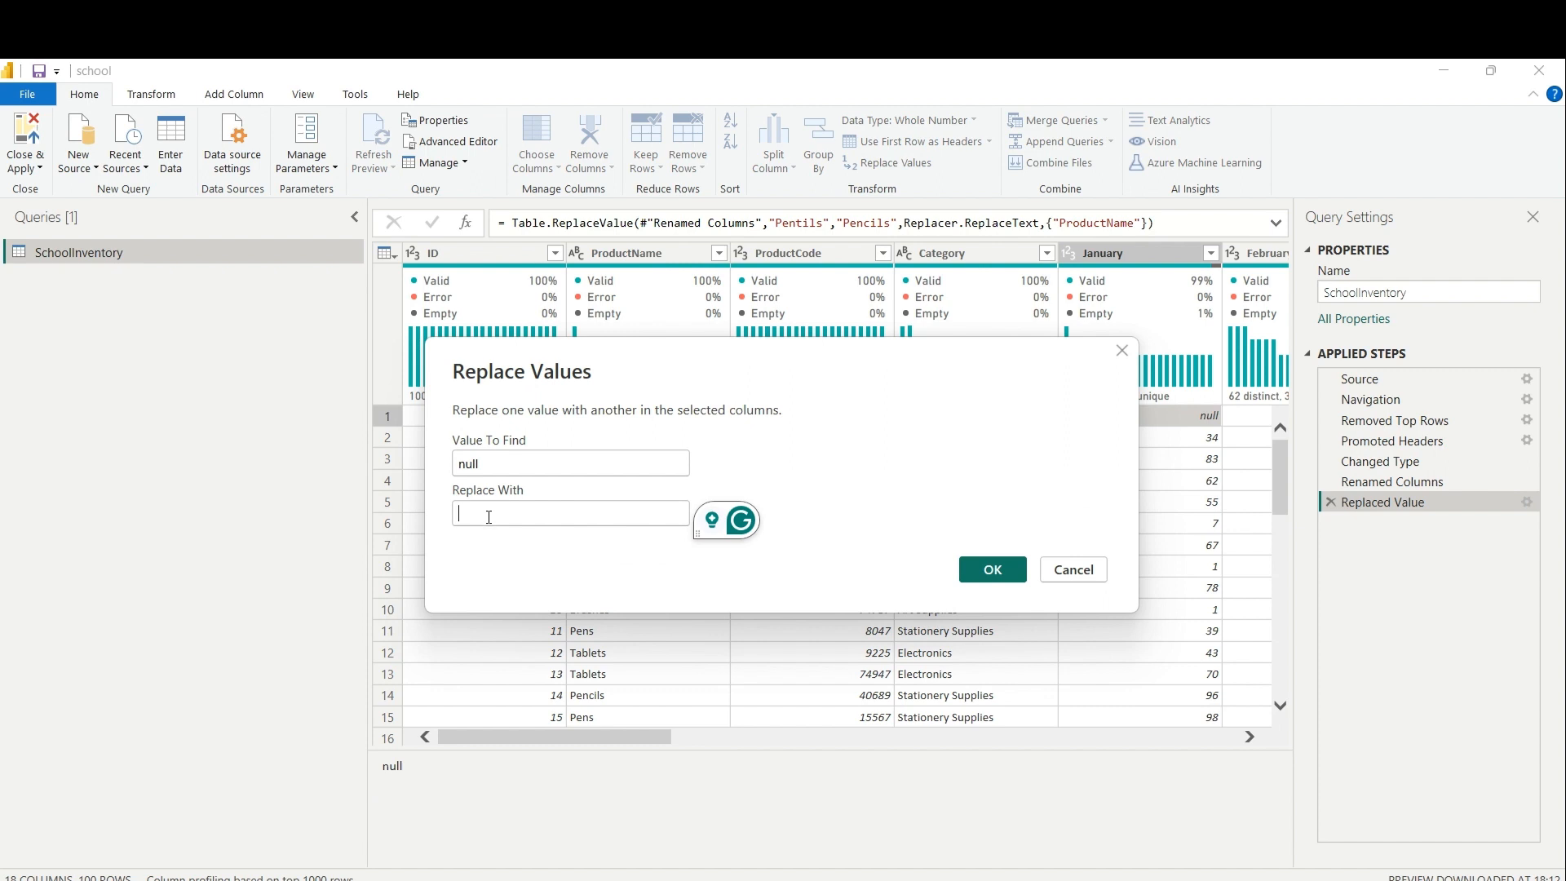
text(0)
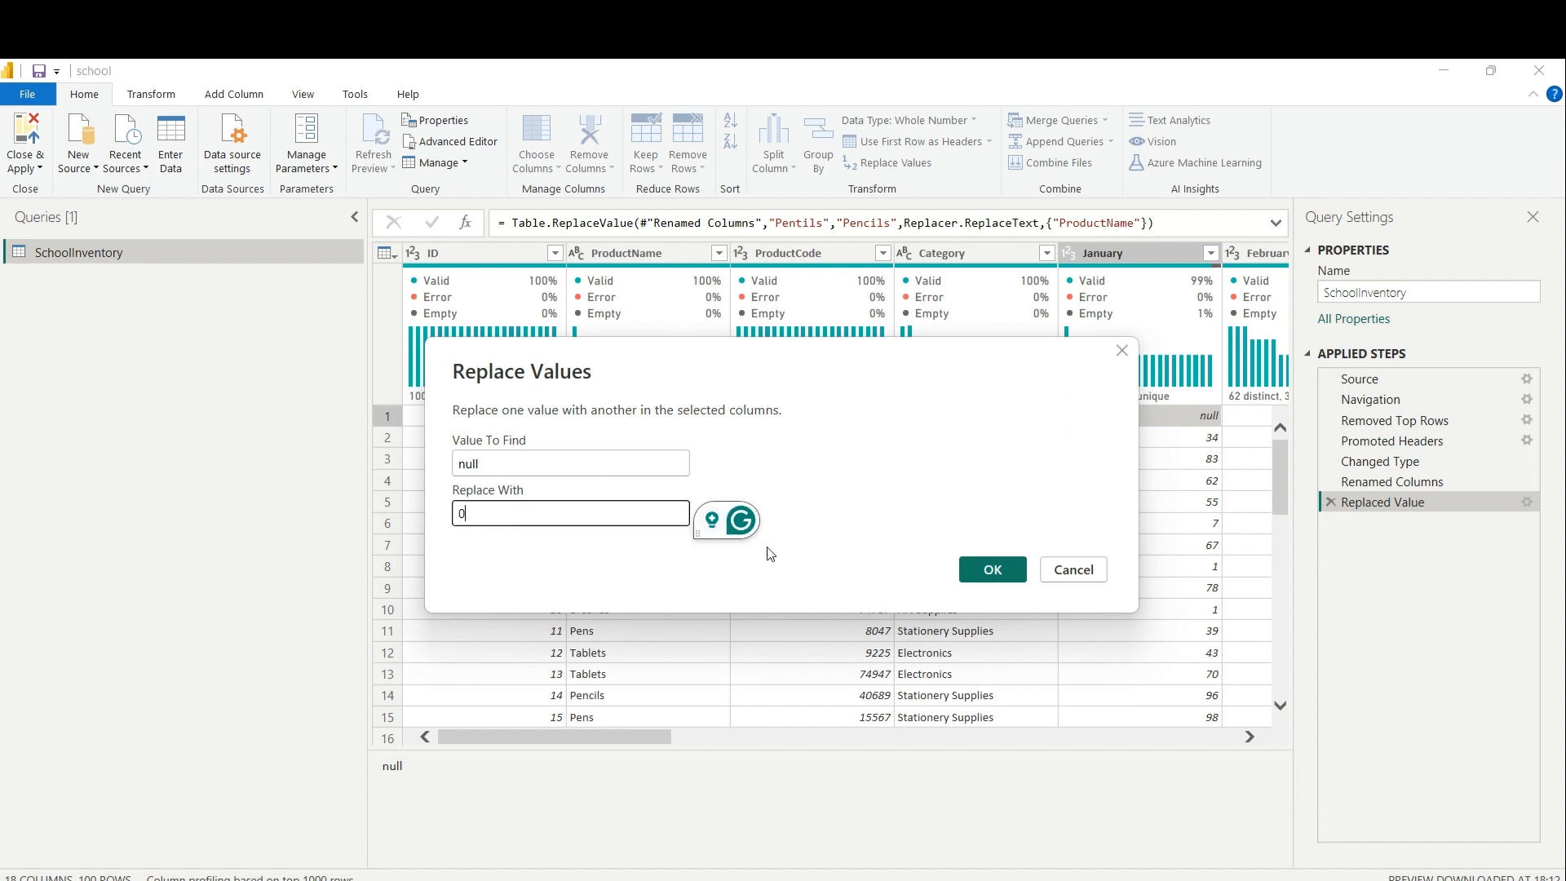
click(993, 571)
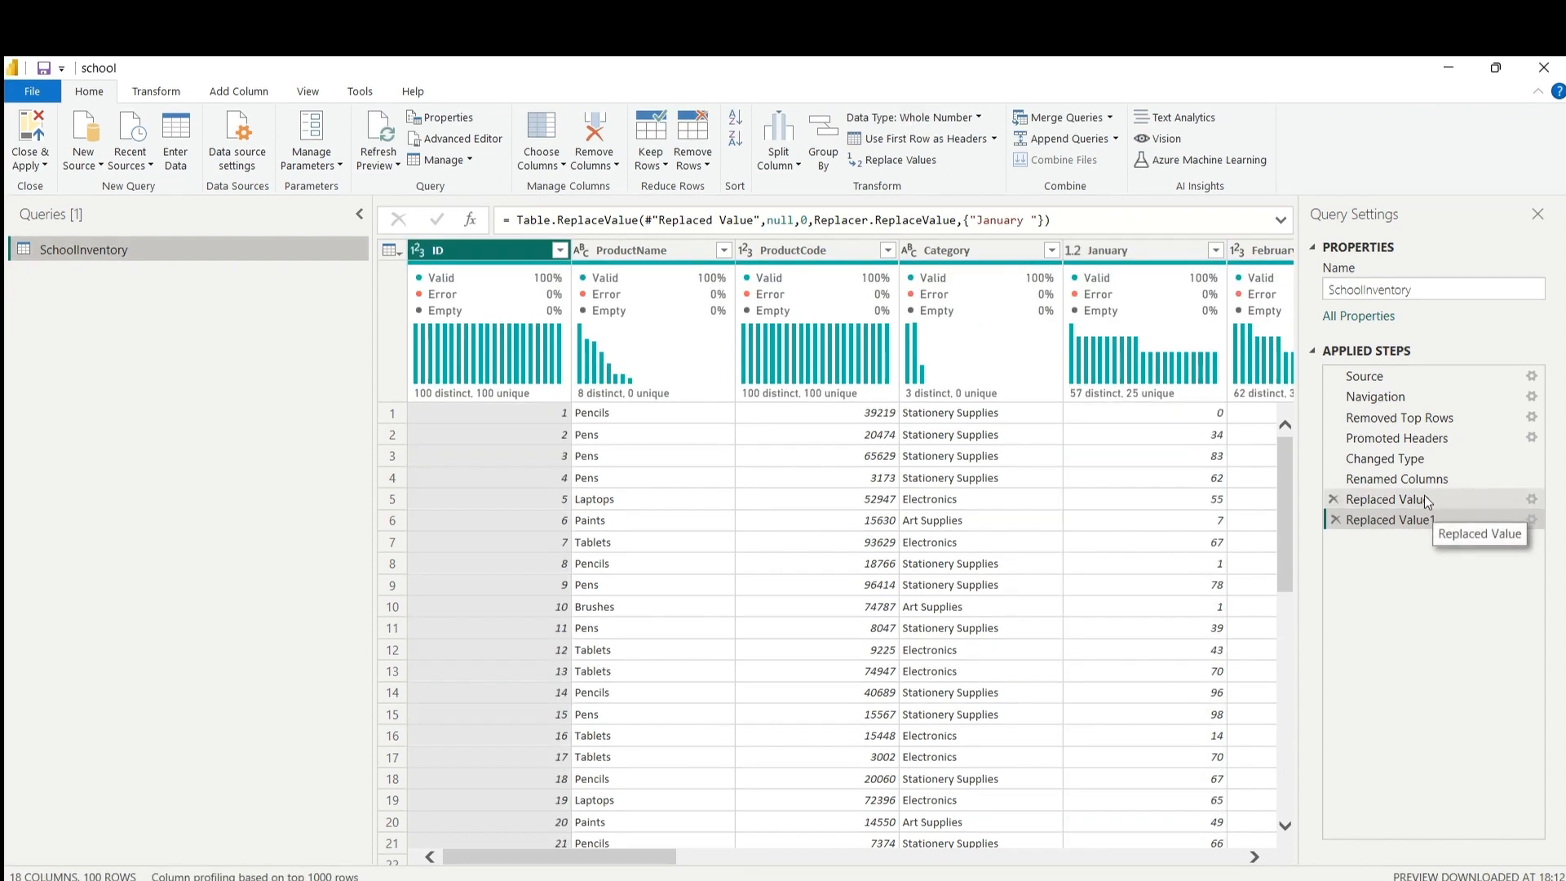
Rename the applied step that replaces January's null values to "Replaced Value null".
right_click(1457, 525)
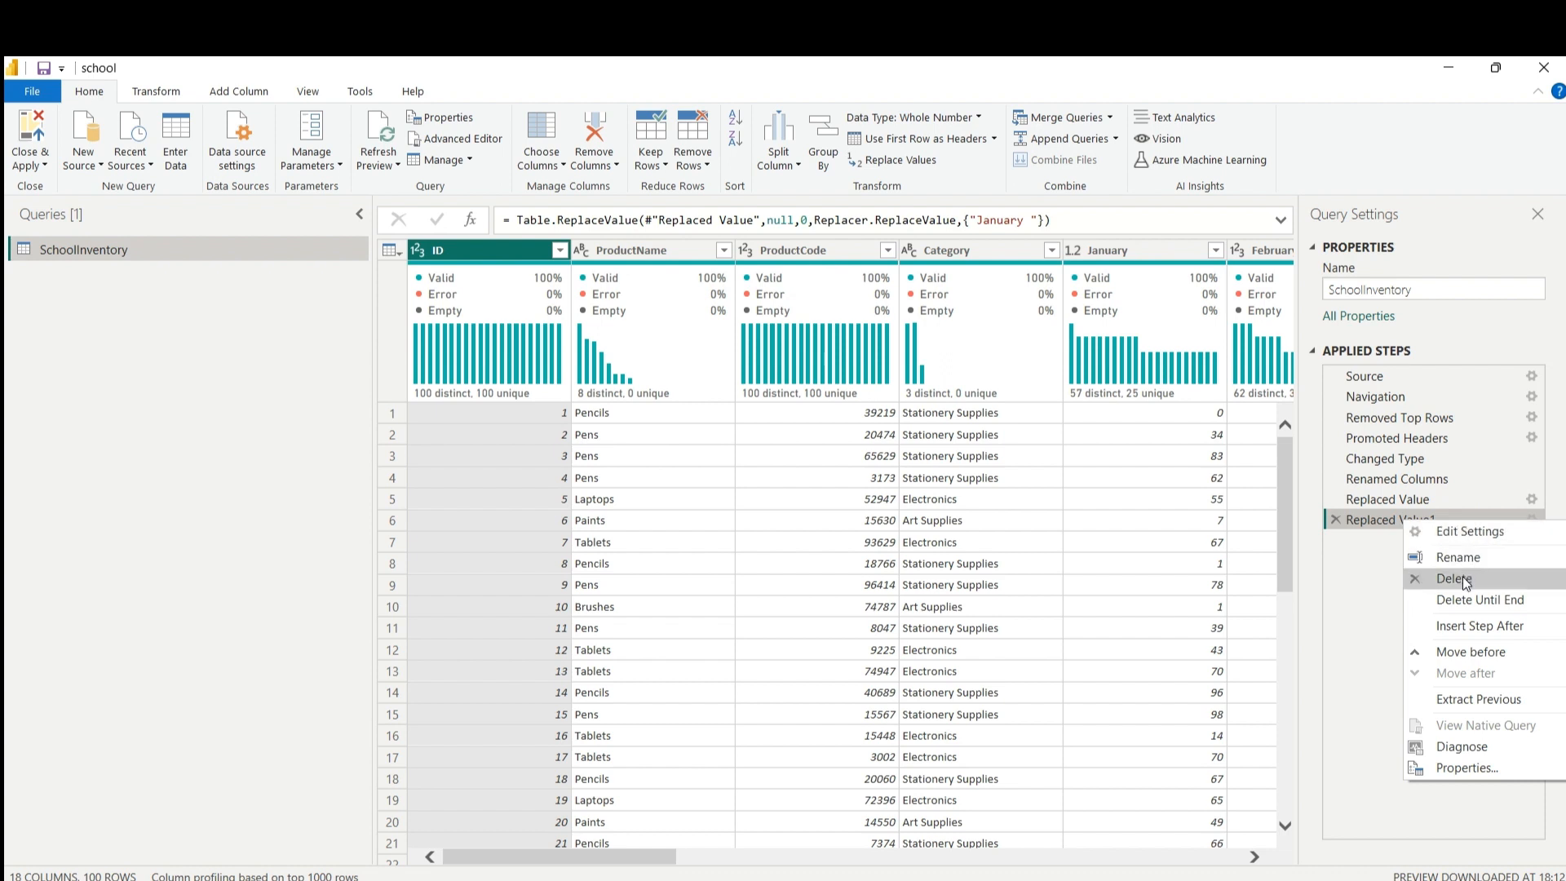
click(1465, 560)
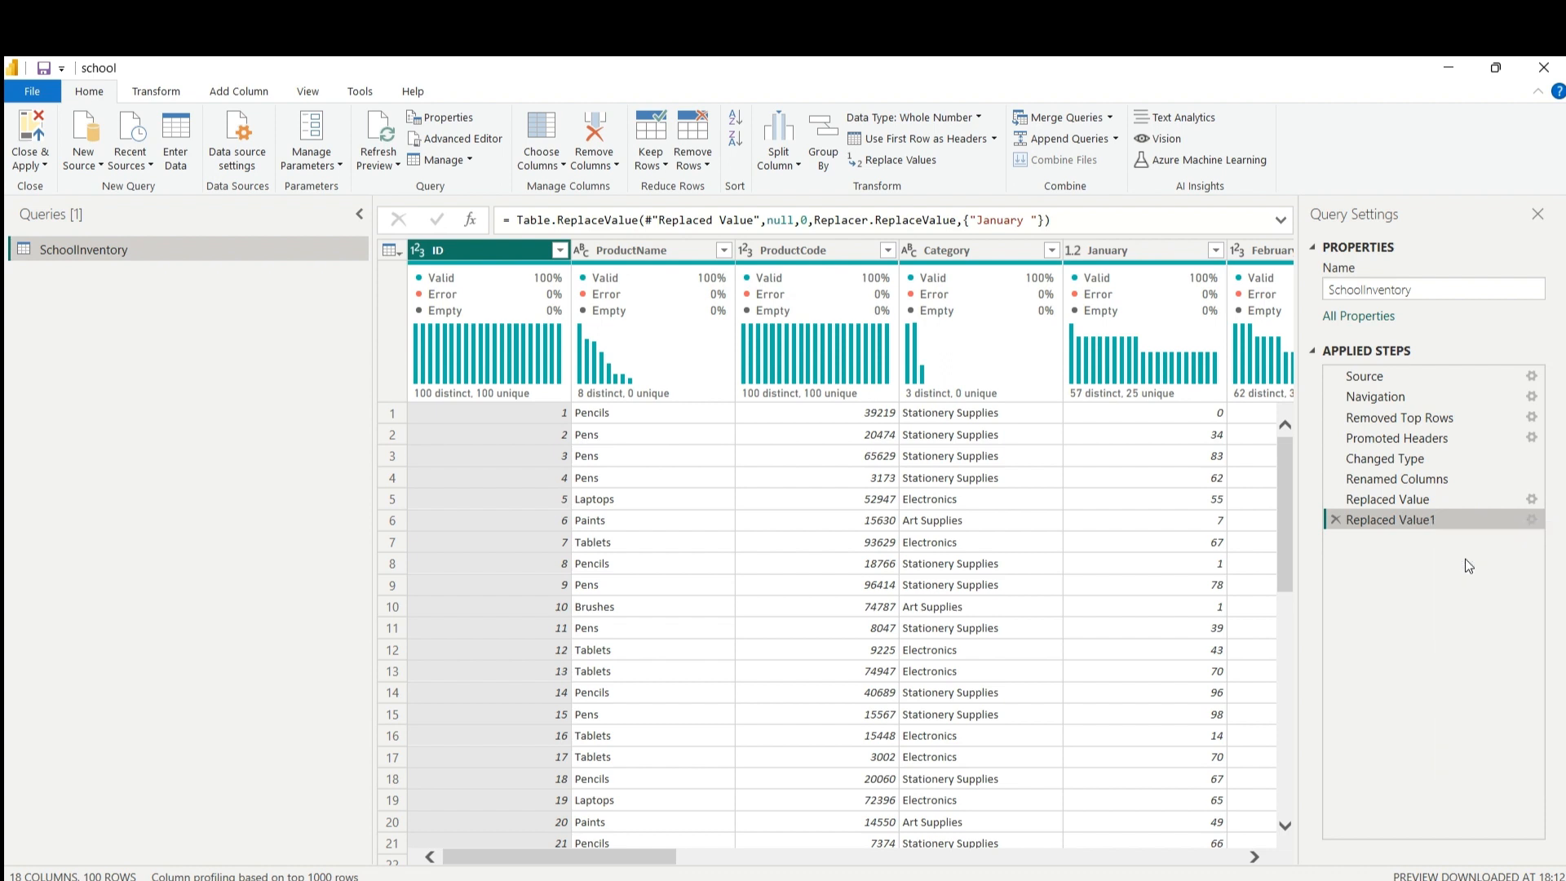
click(1446, 522)
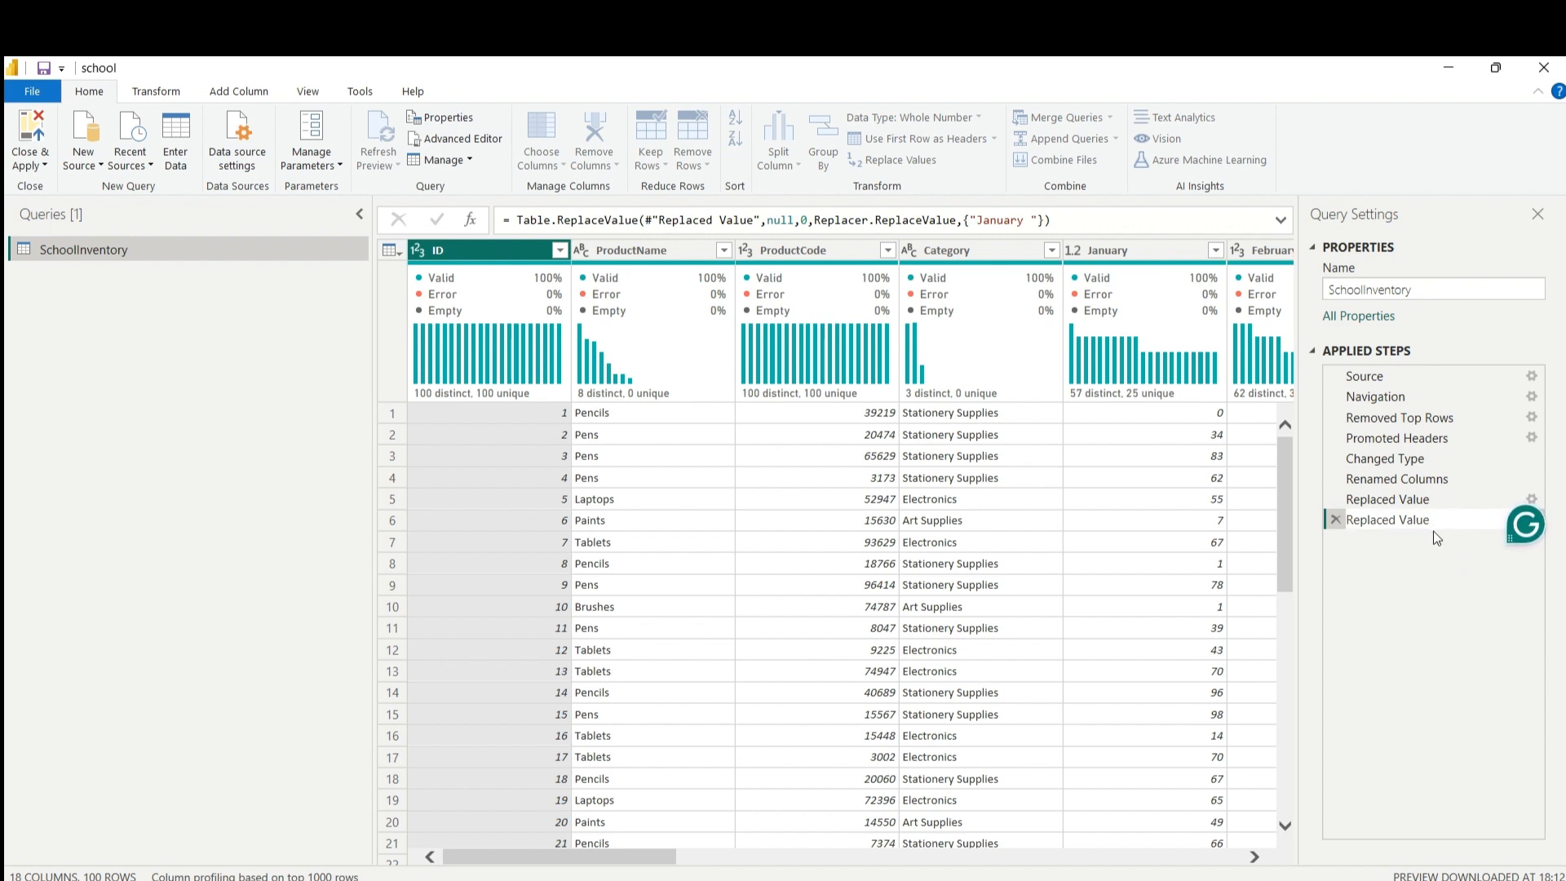
key(BackSpace)
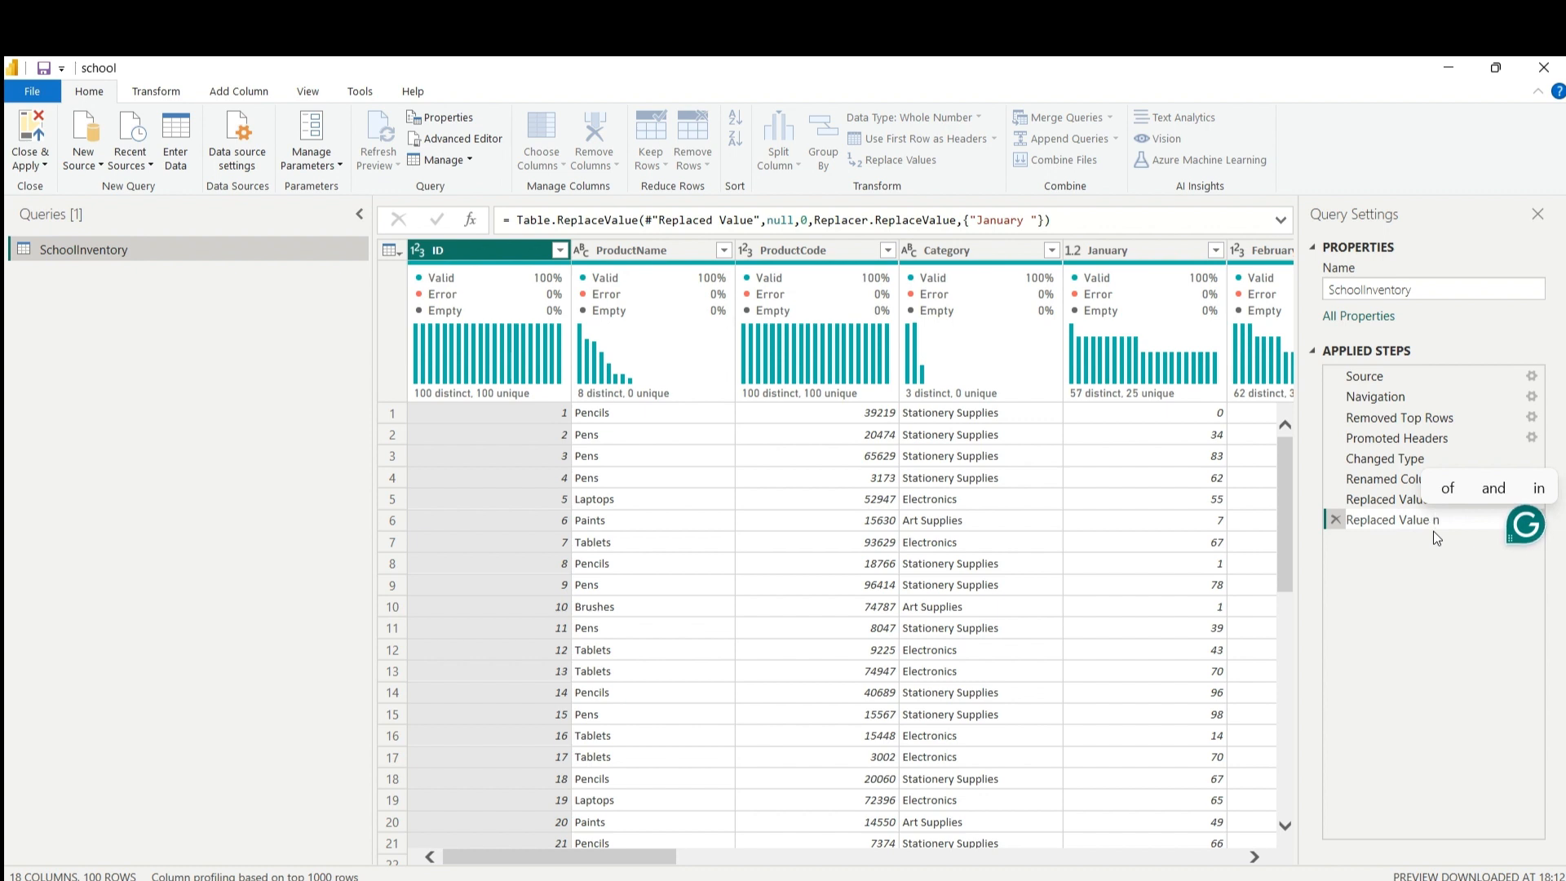
text(null)
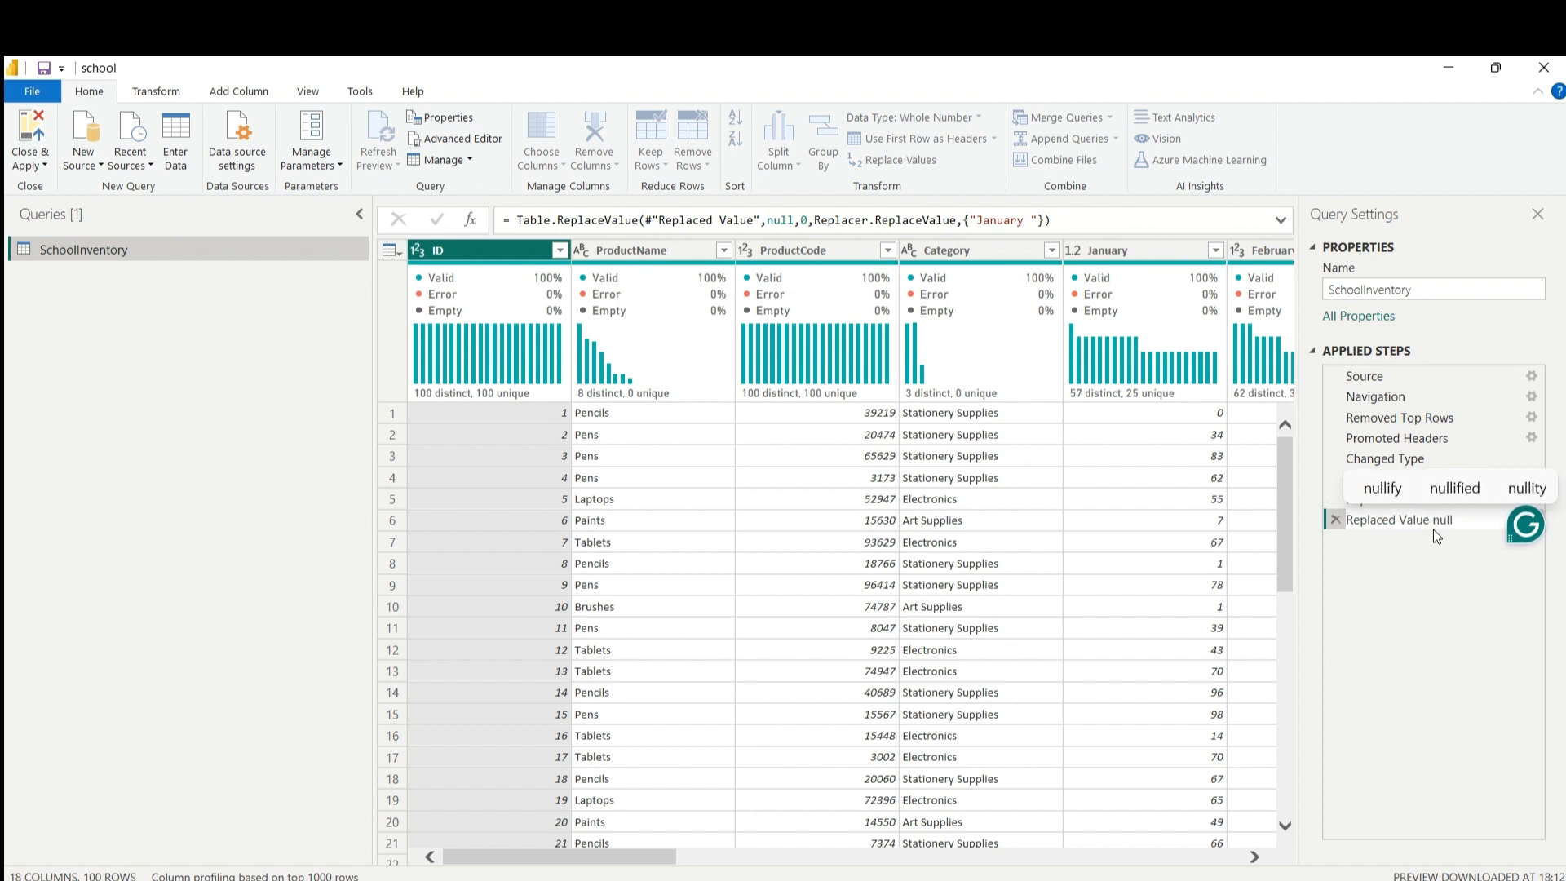
key(Return)
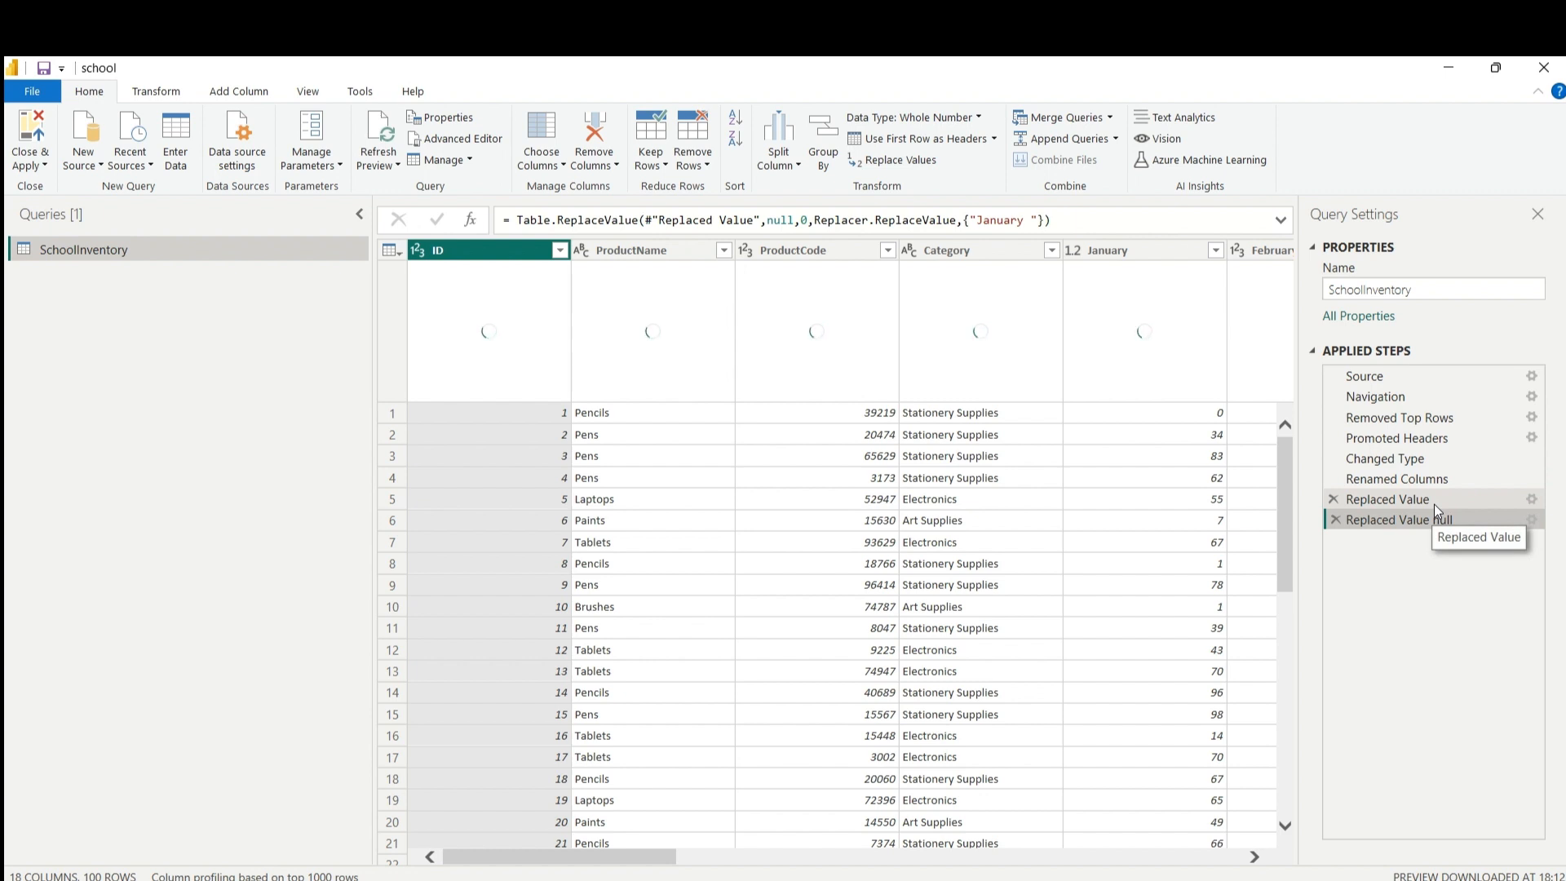
Rename the applied step that corrects the Pencils spelling to "Replaced Value grammar".
click(1433, 504)
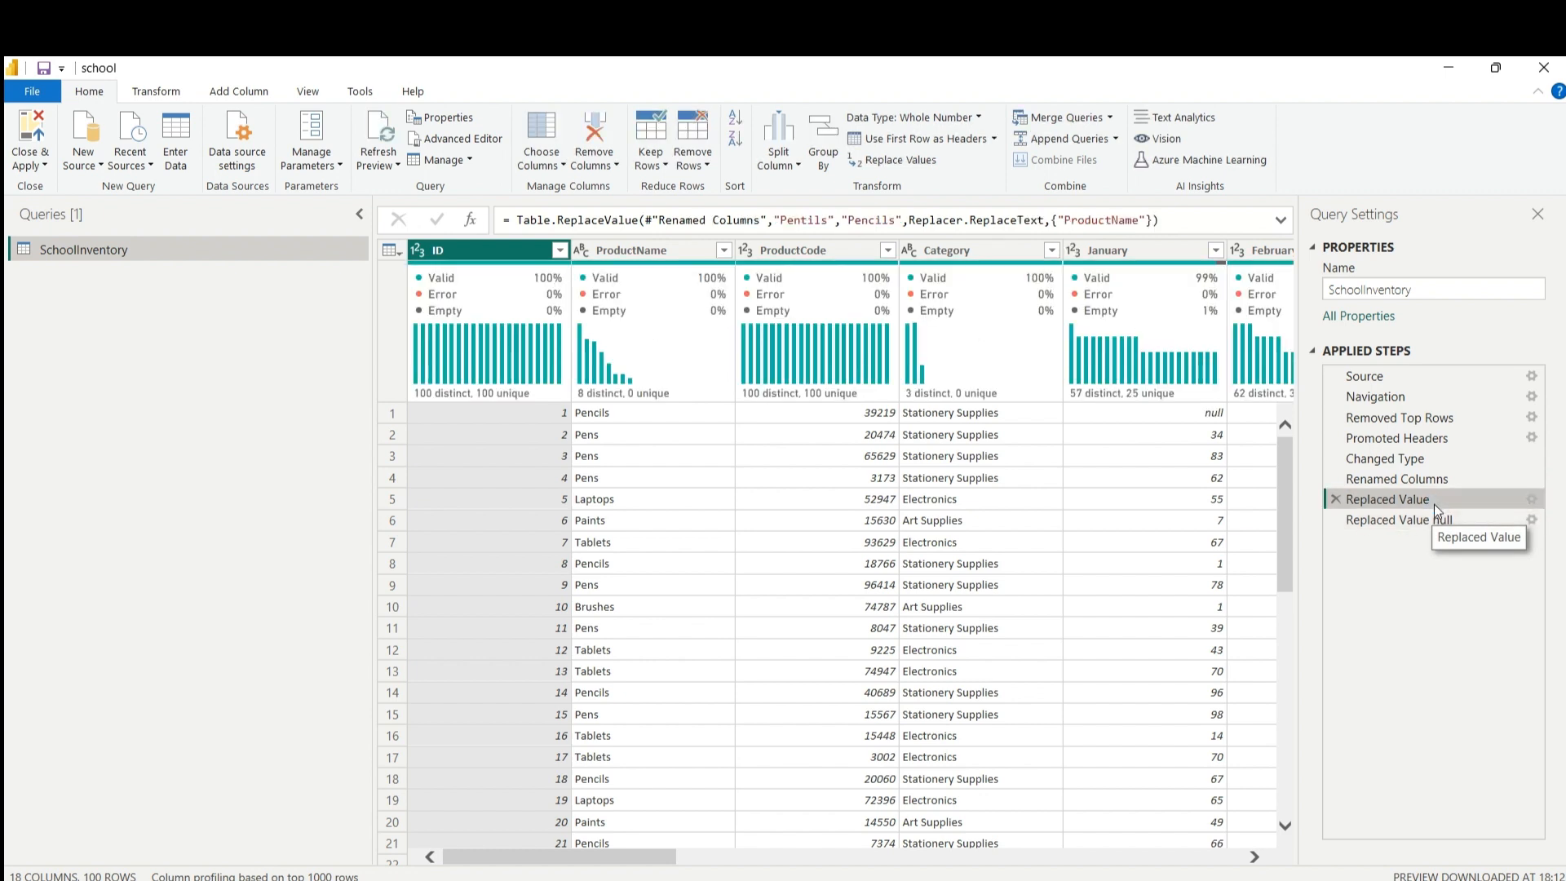
right_click(1433, 504)
click(1456, 540)
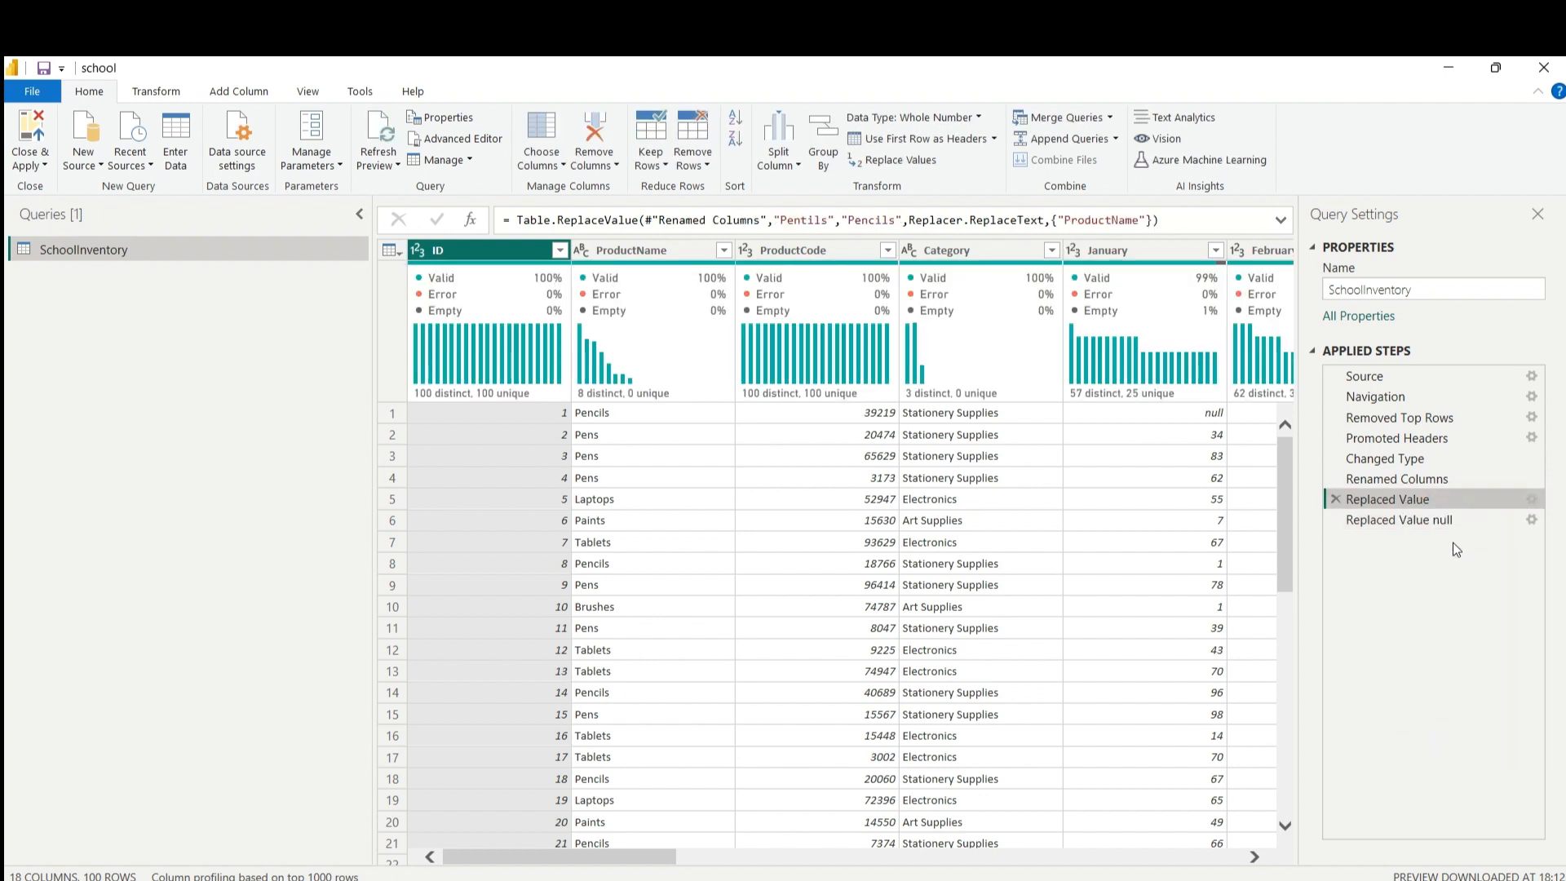
click(1450, 501)
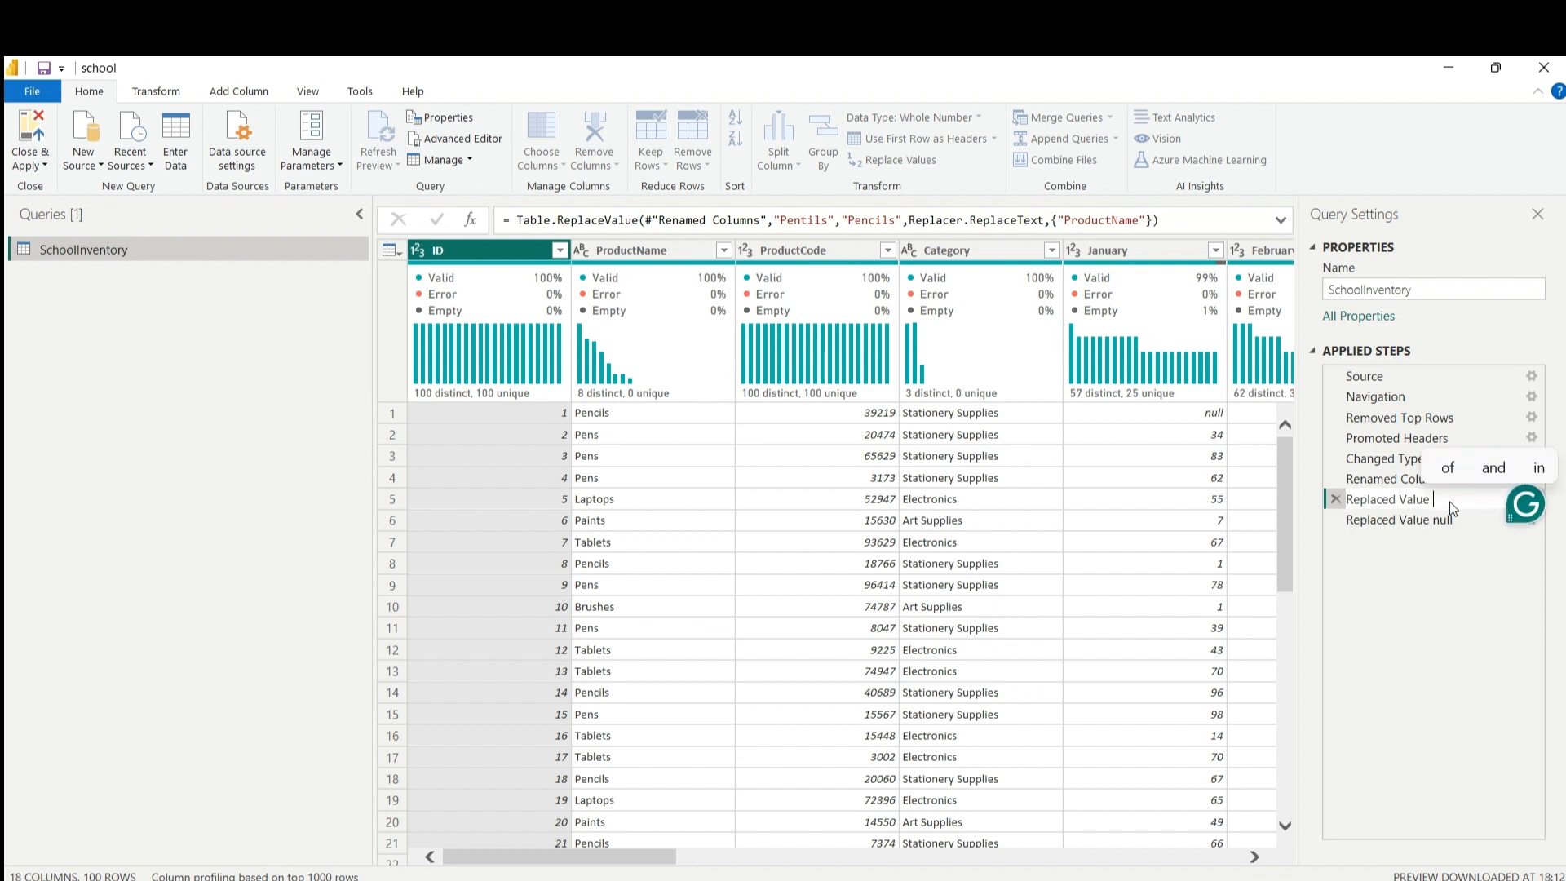
text(grammar)
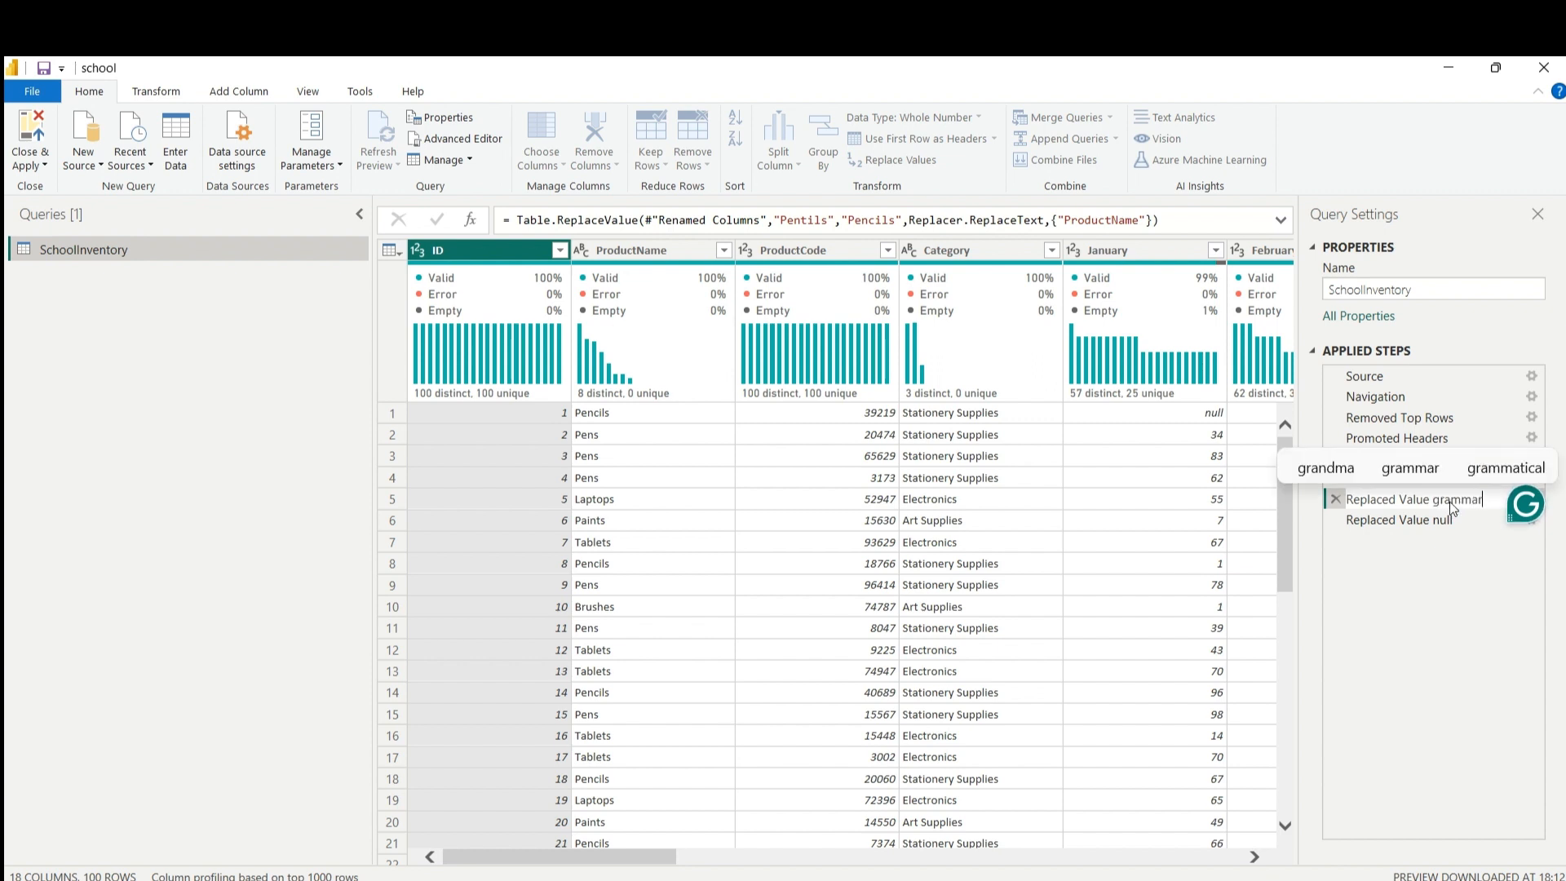
key(Return)
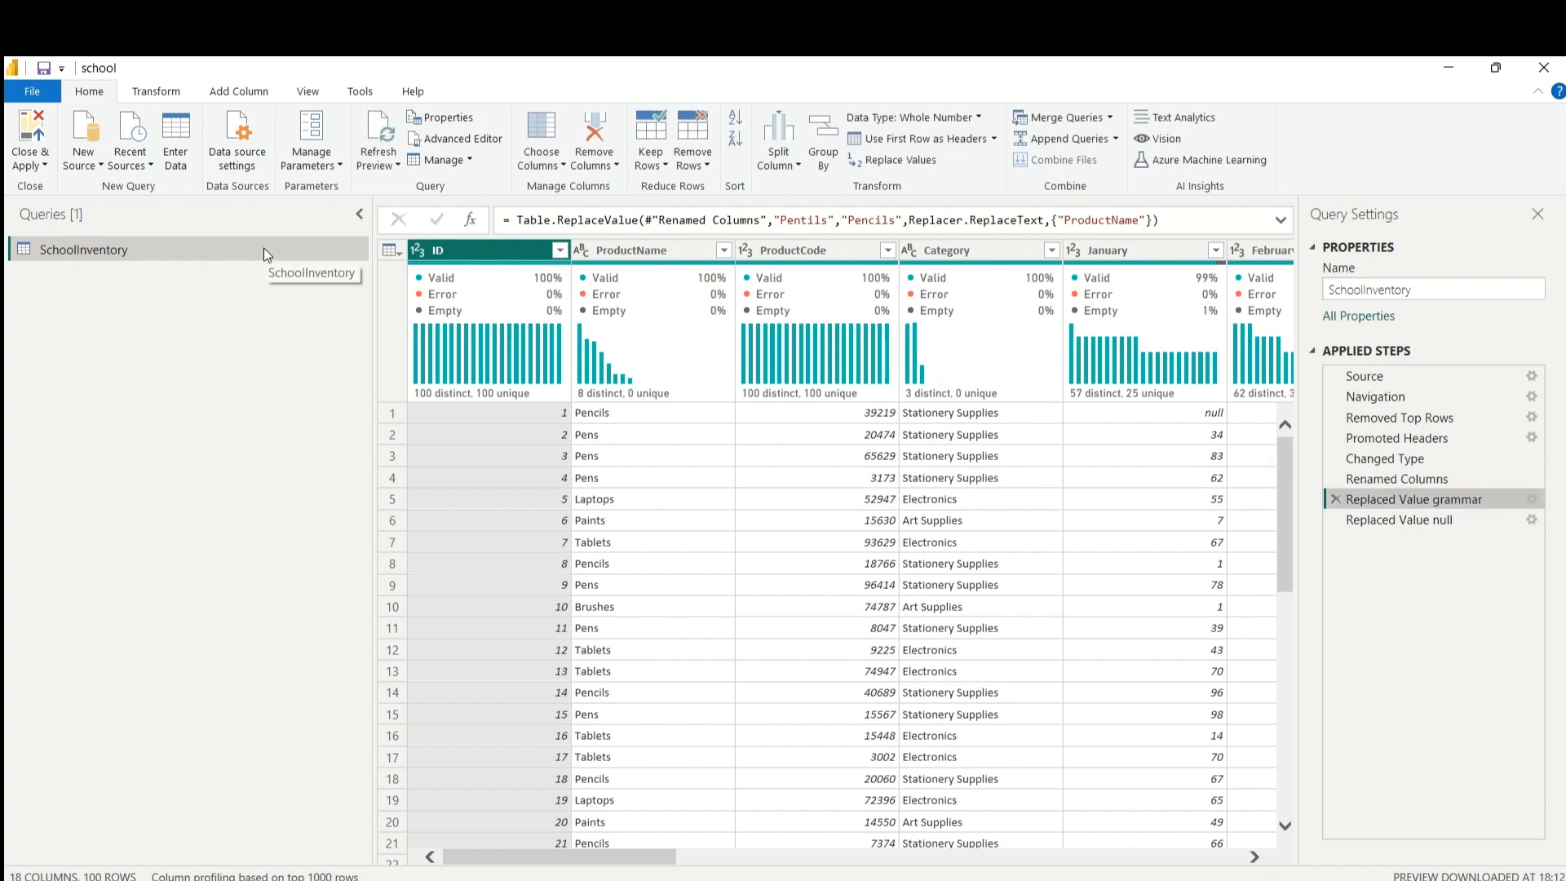
Duplicate the SchoolInventory query and rename the copy as "Discount".
right_click(263, 248)
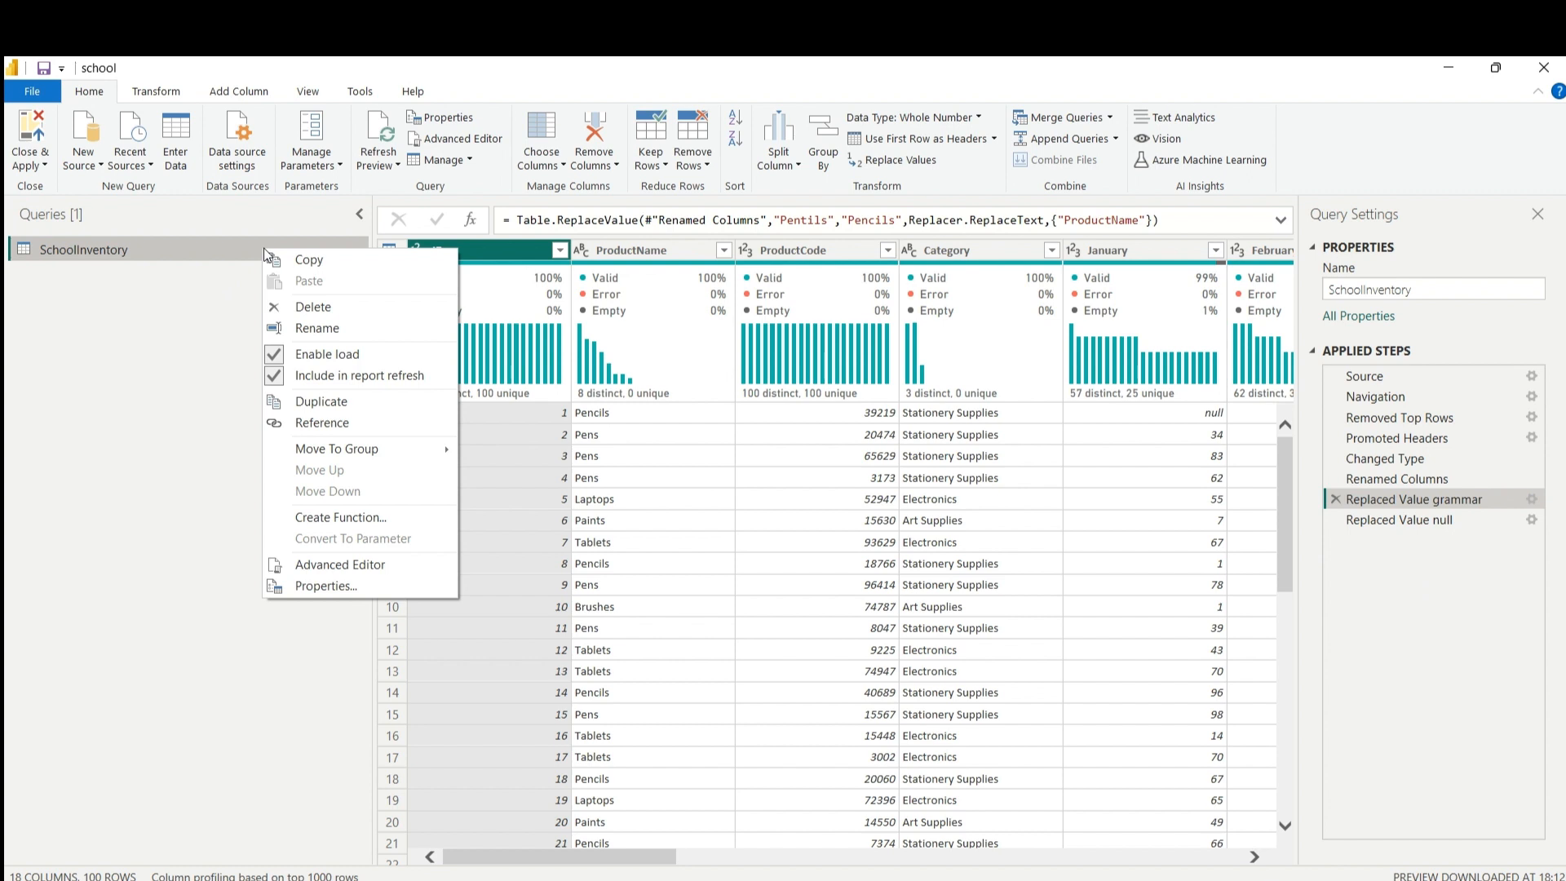
click(320, 402)
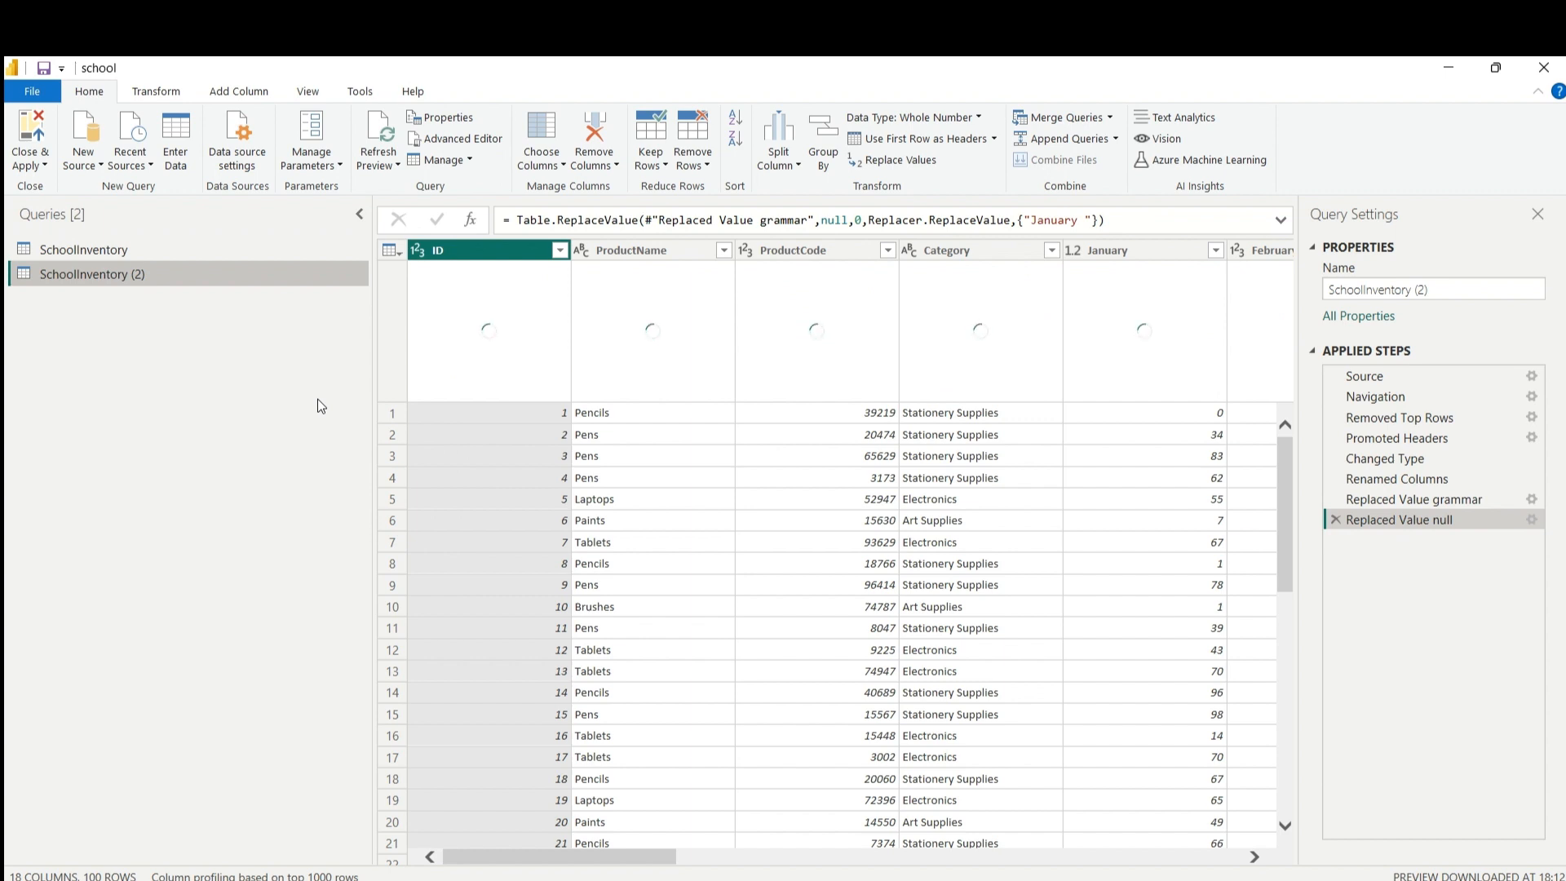
right_click(339, 277)
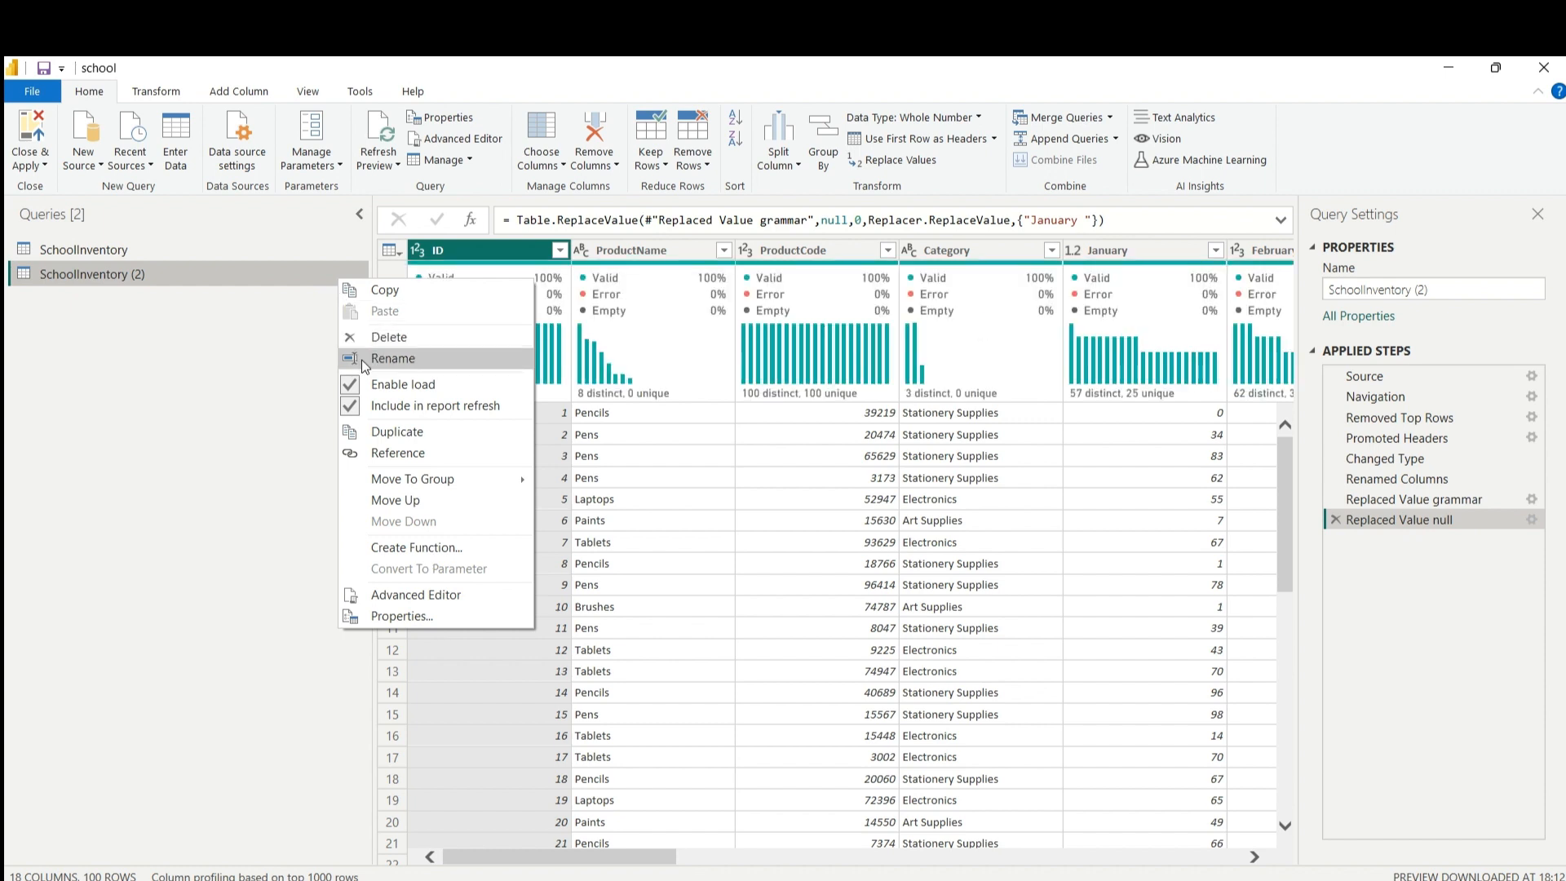
click(360, 359)
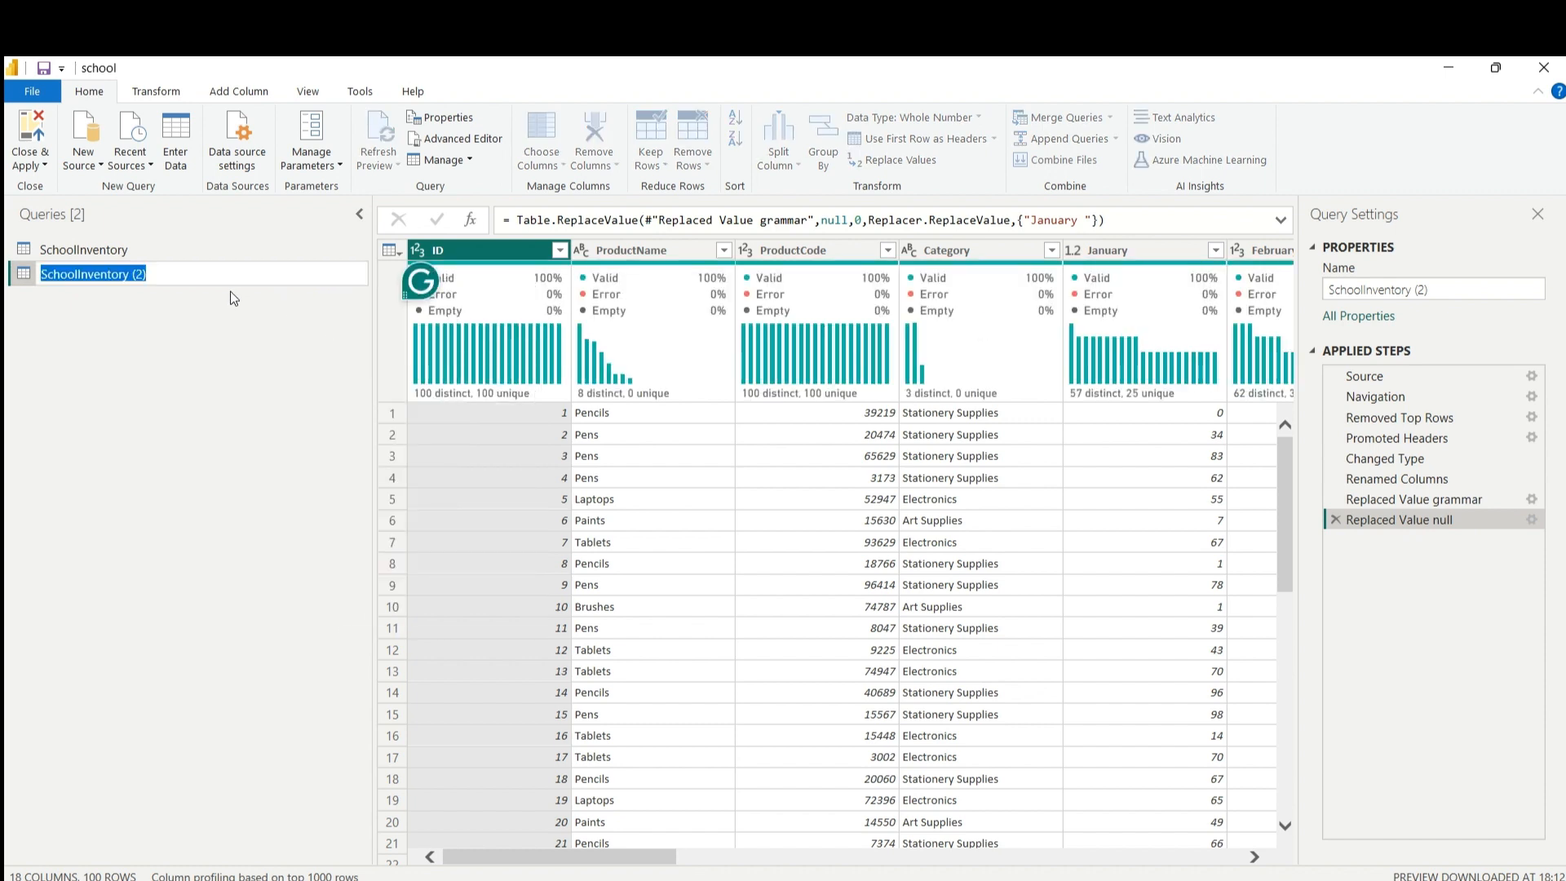
text(Discount)
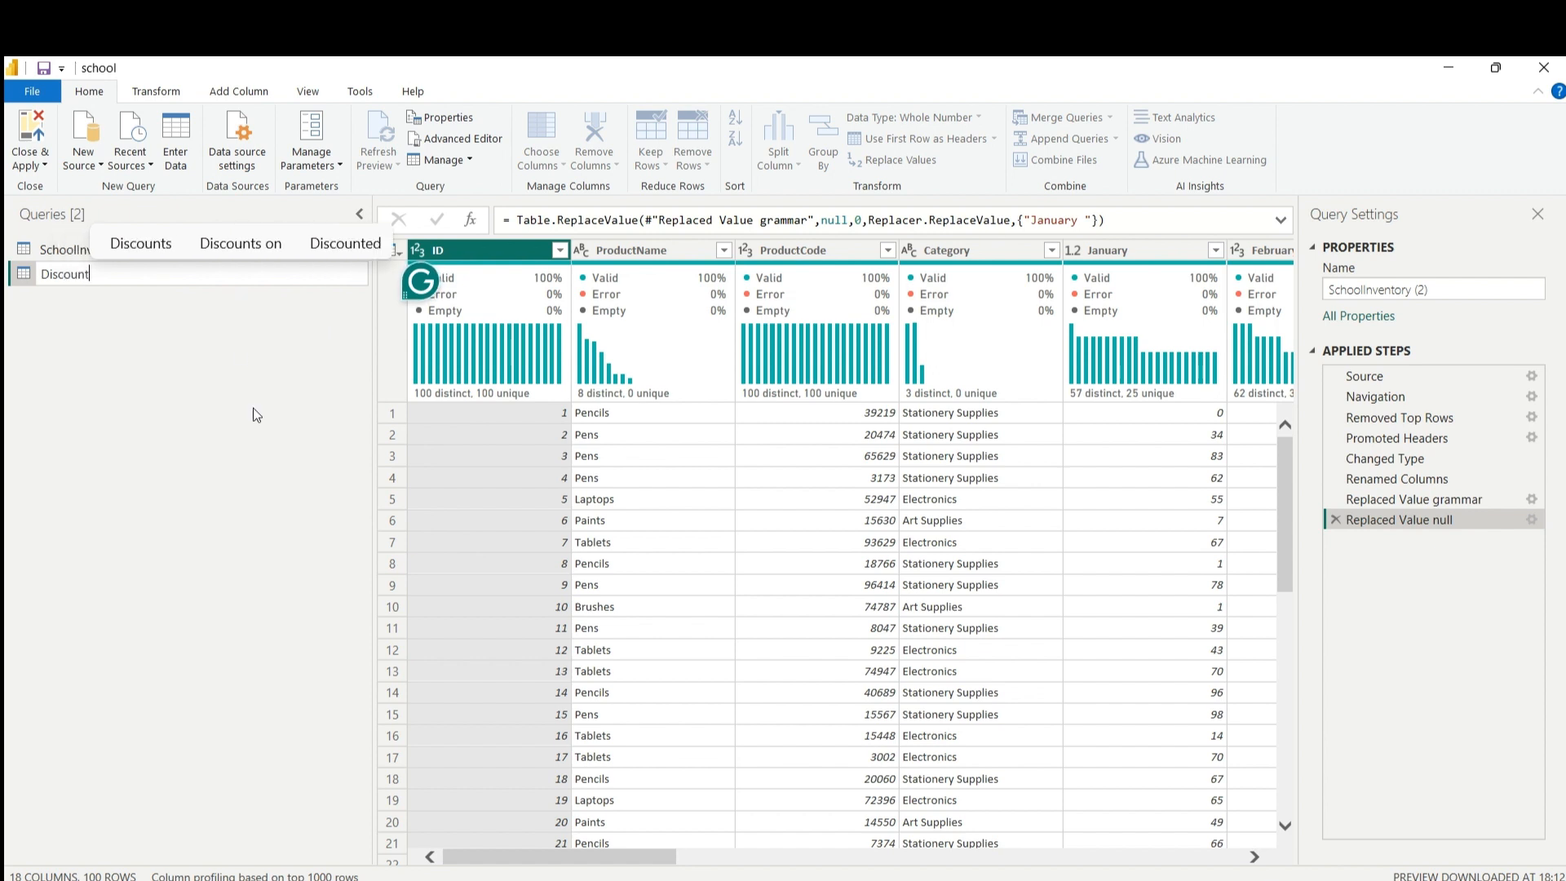
key(Return)
Reduce the Discount query to the Category column only and remove its duplicate rows.
click(952, 252)
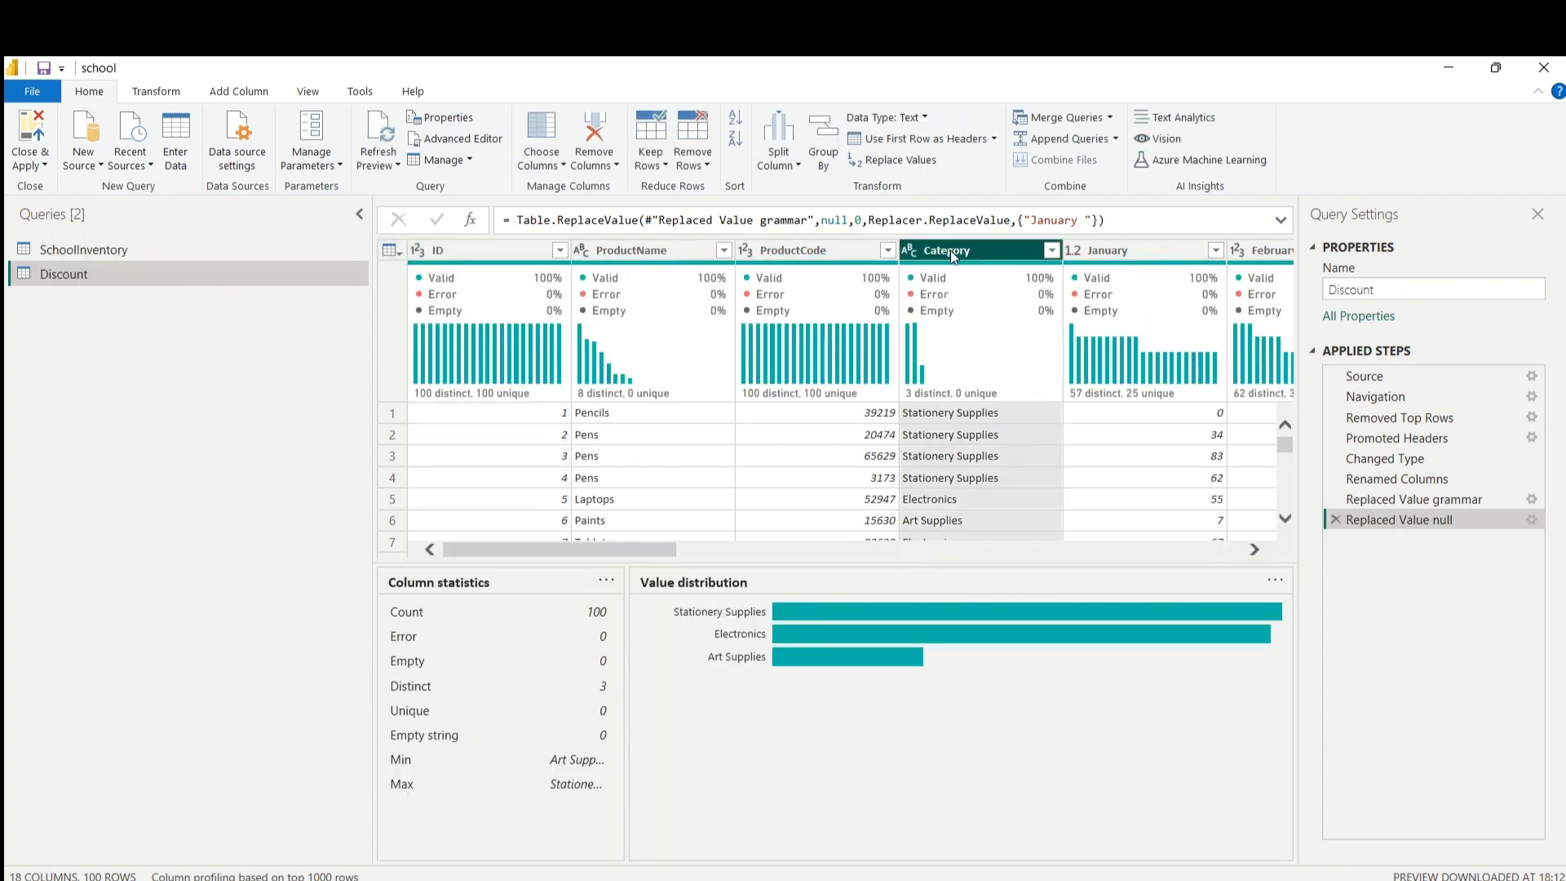
right_click(953, 254)
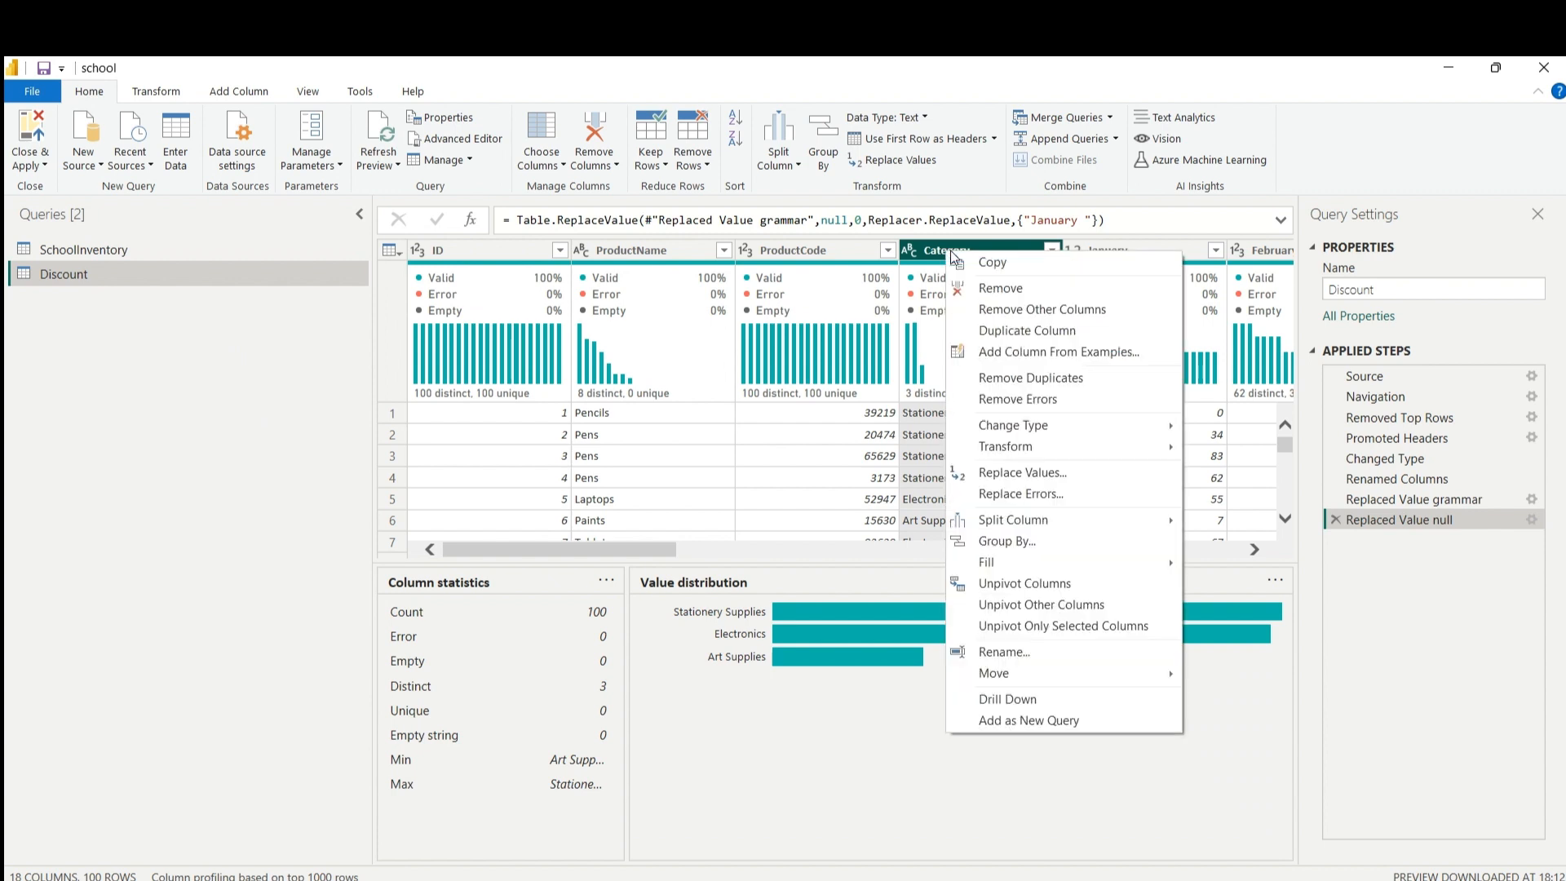
click(988, 316)
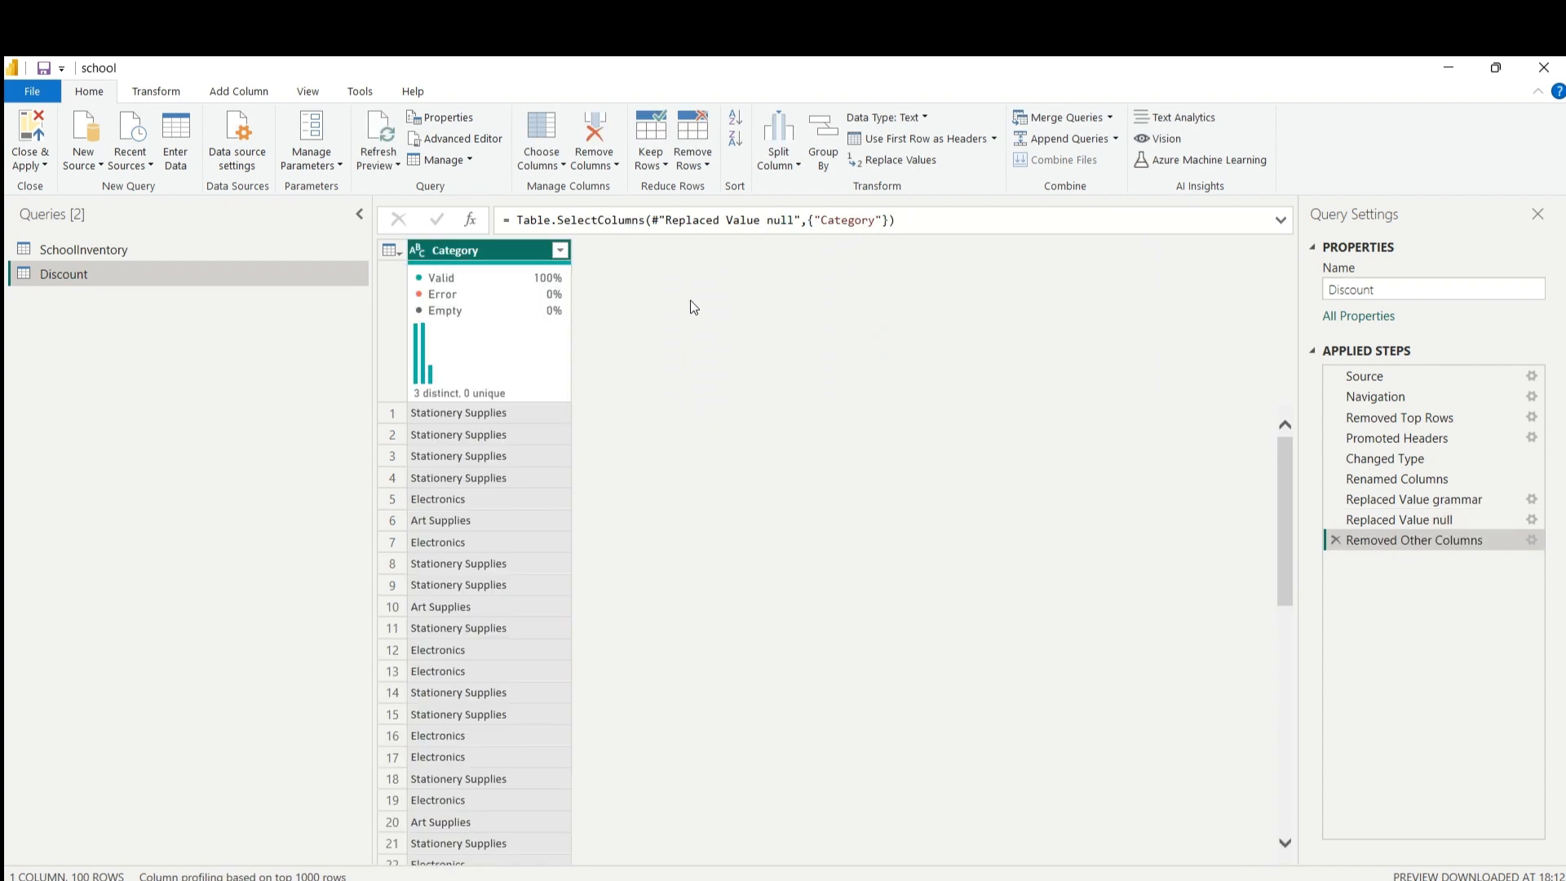
right_click(480, 252)
click(533, 375)
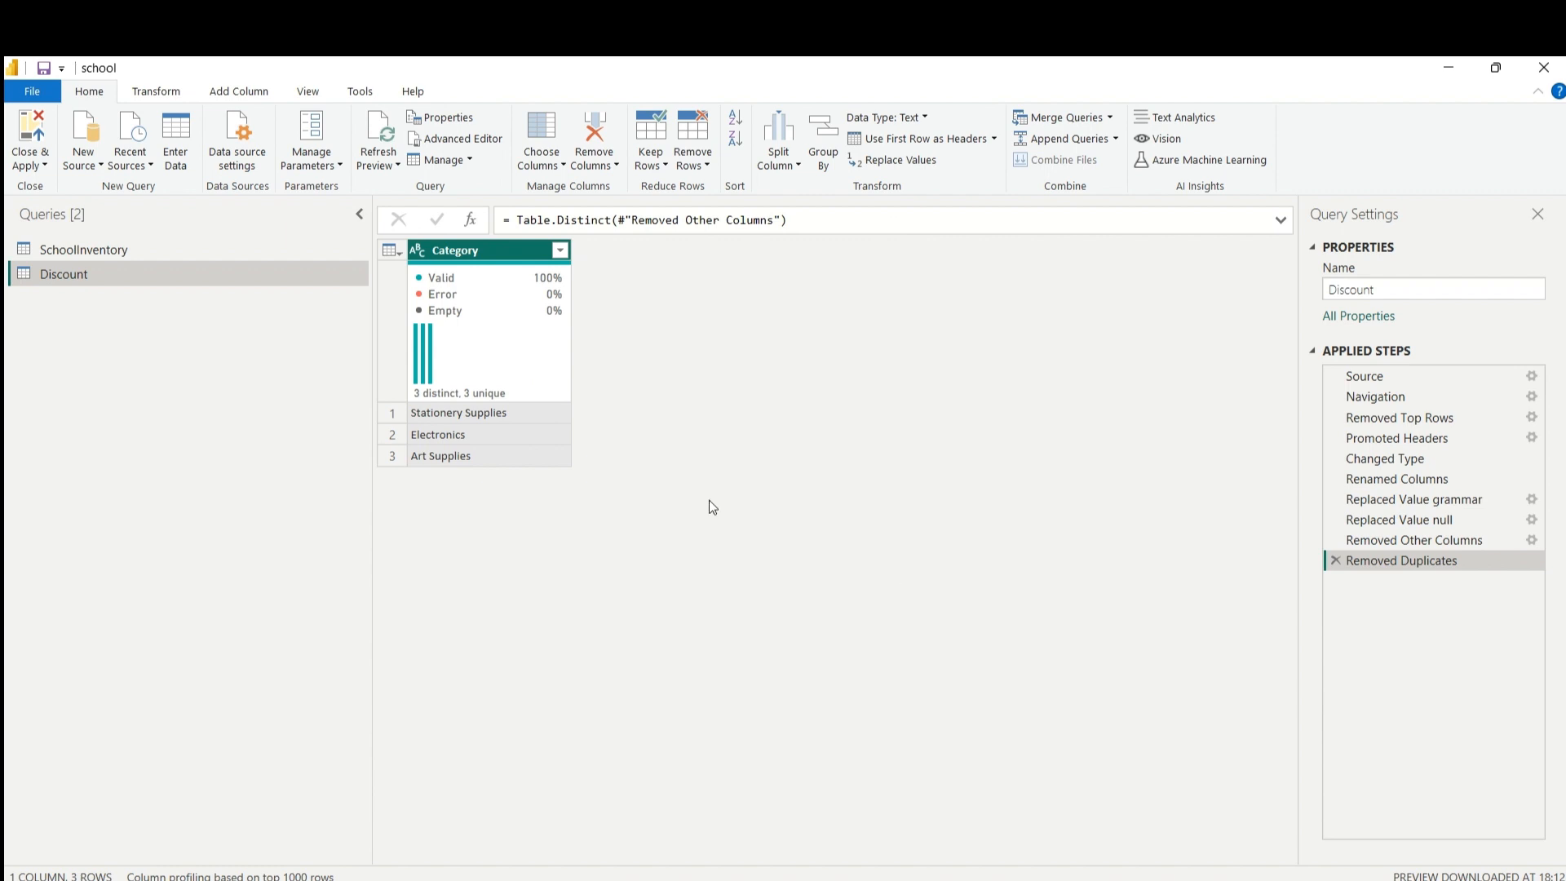
Add a custom column named "Discount" with the formula = 10 to the Discount query.
click(253, 95)
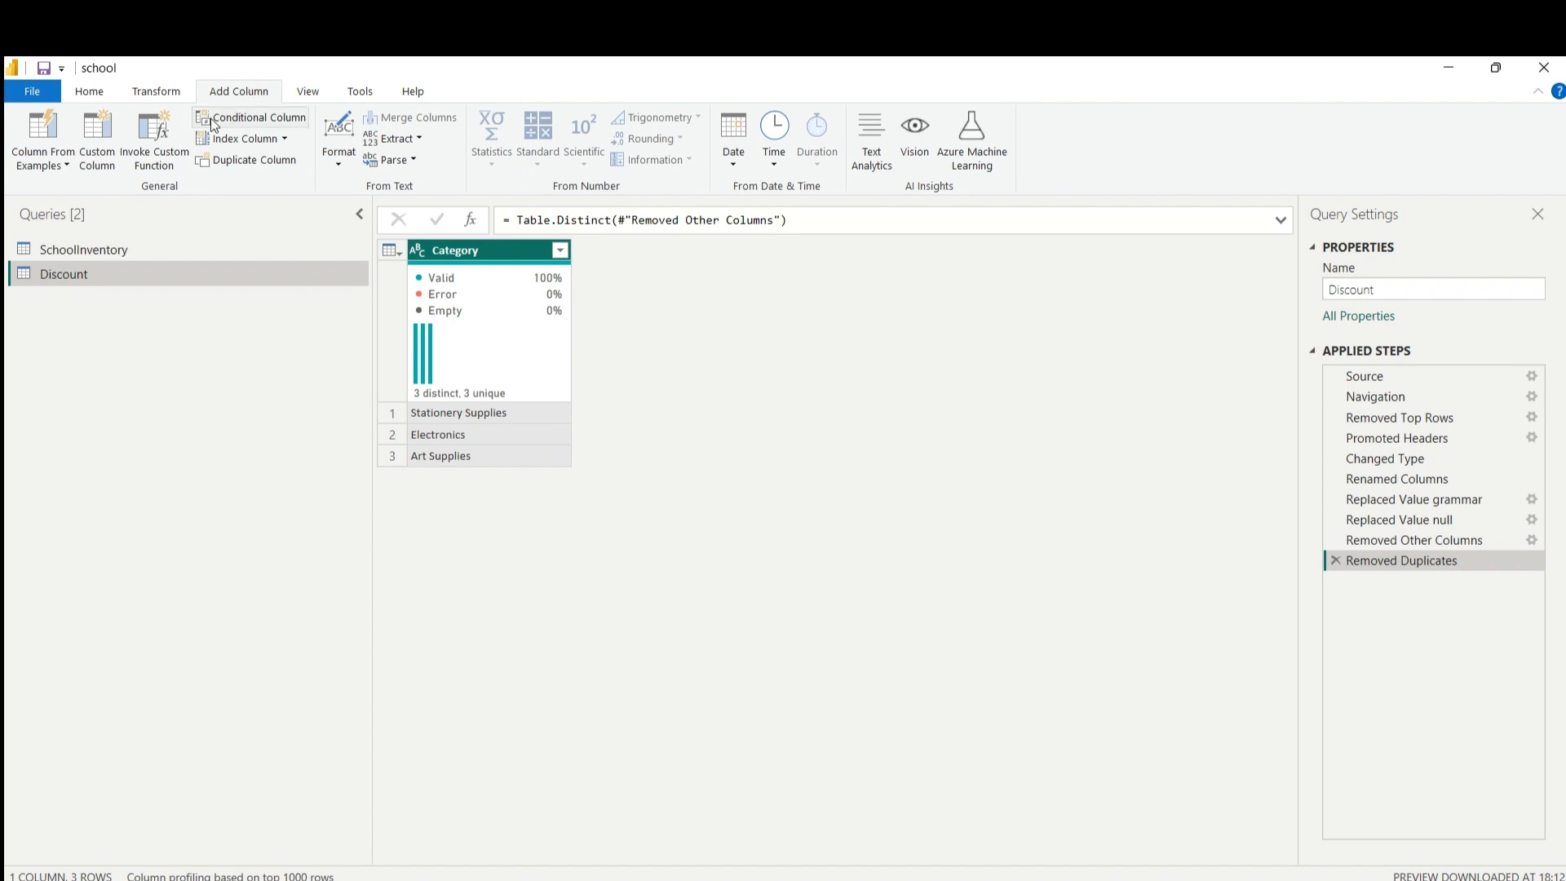
click(108, 143)
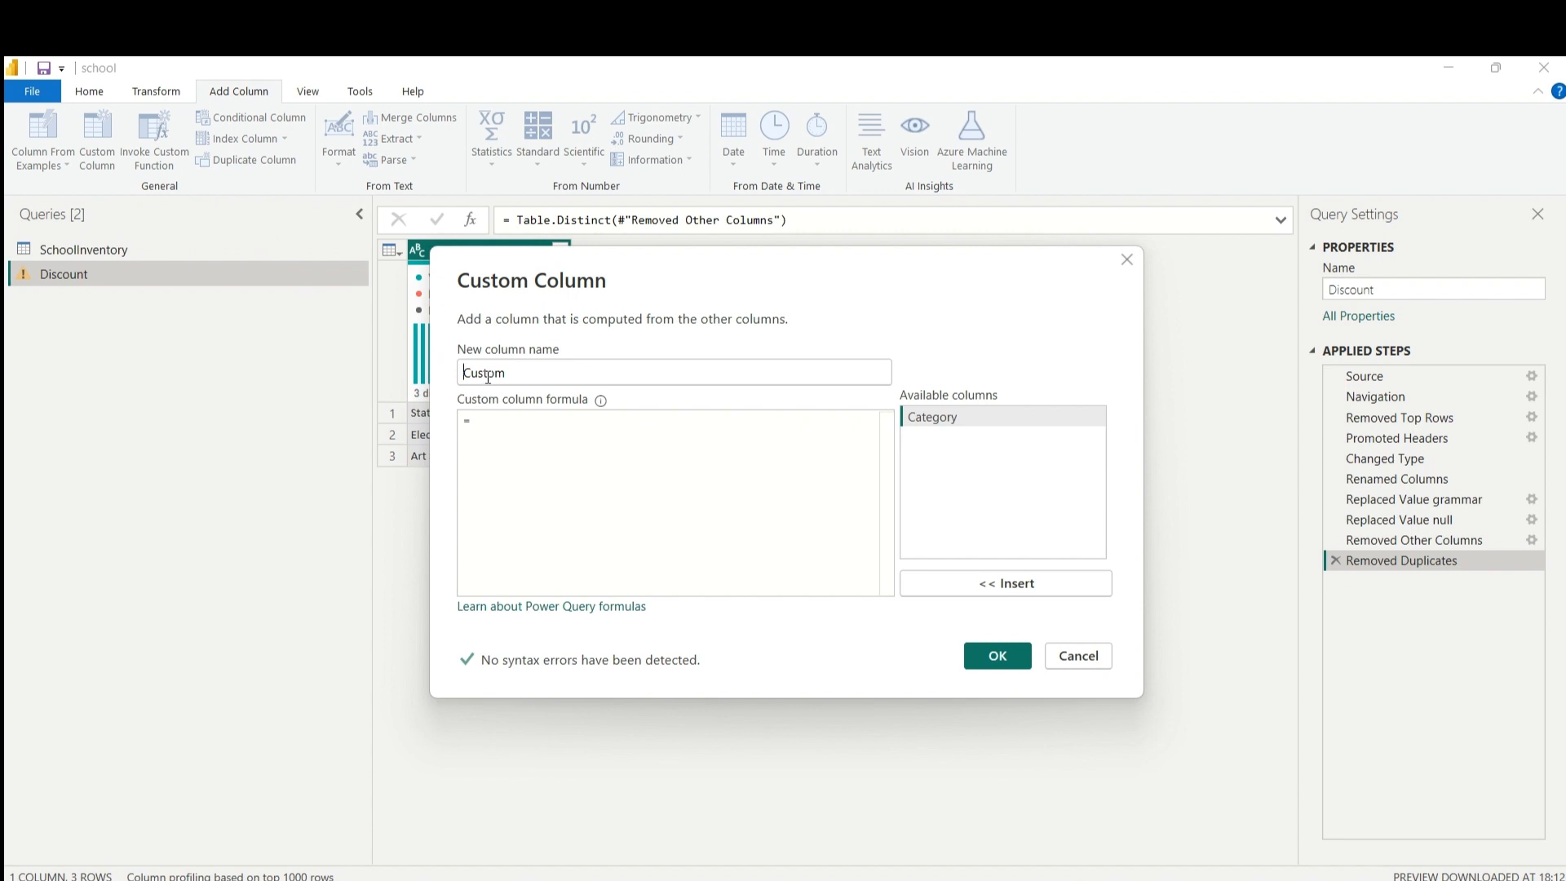
drag(511, 373, 440, 374)
text(D)
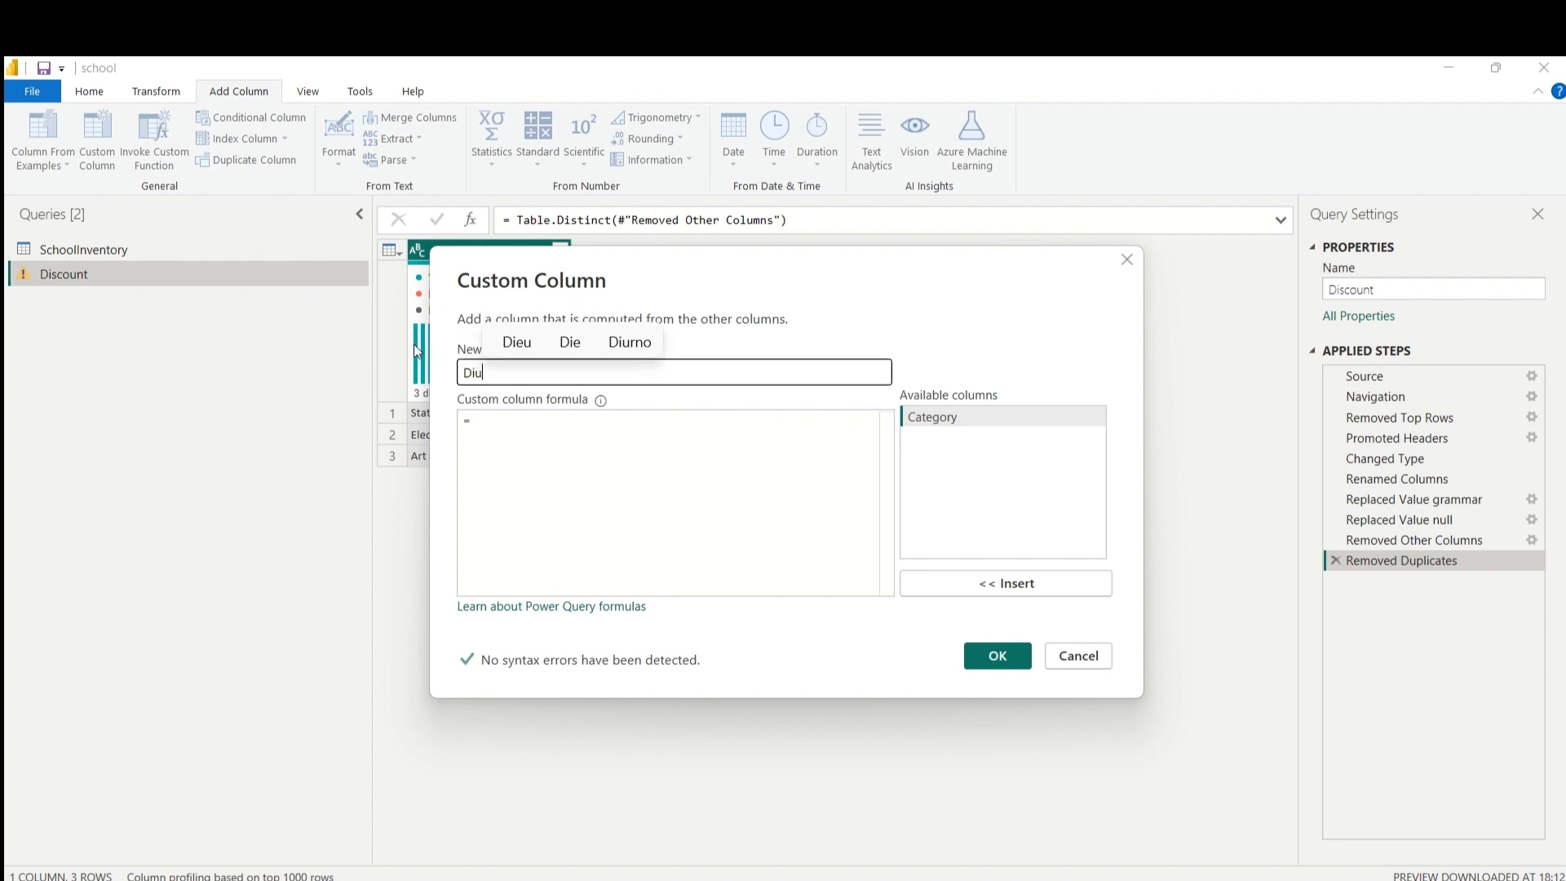
text(is)
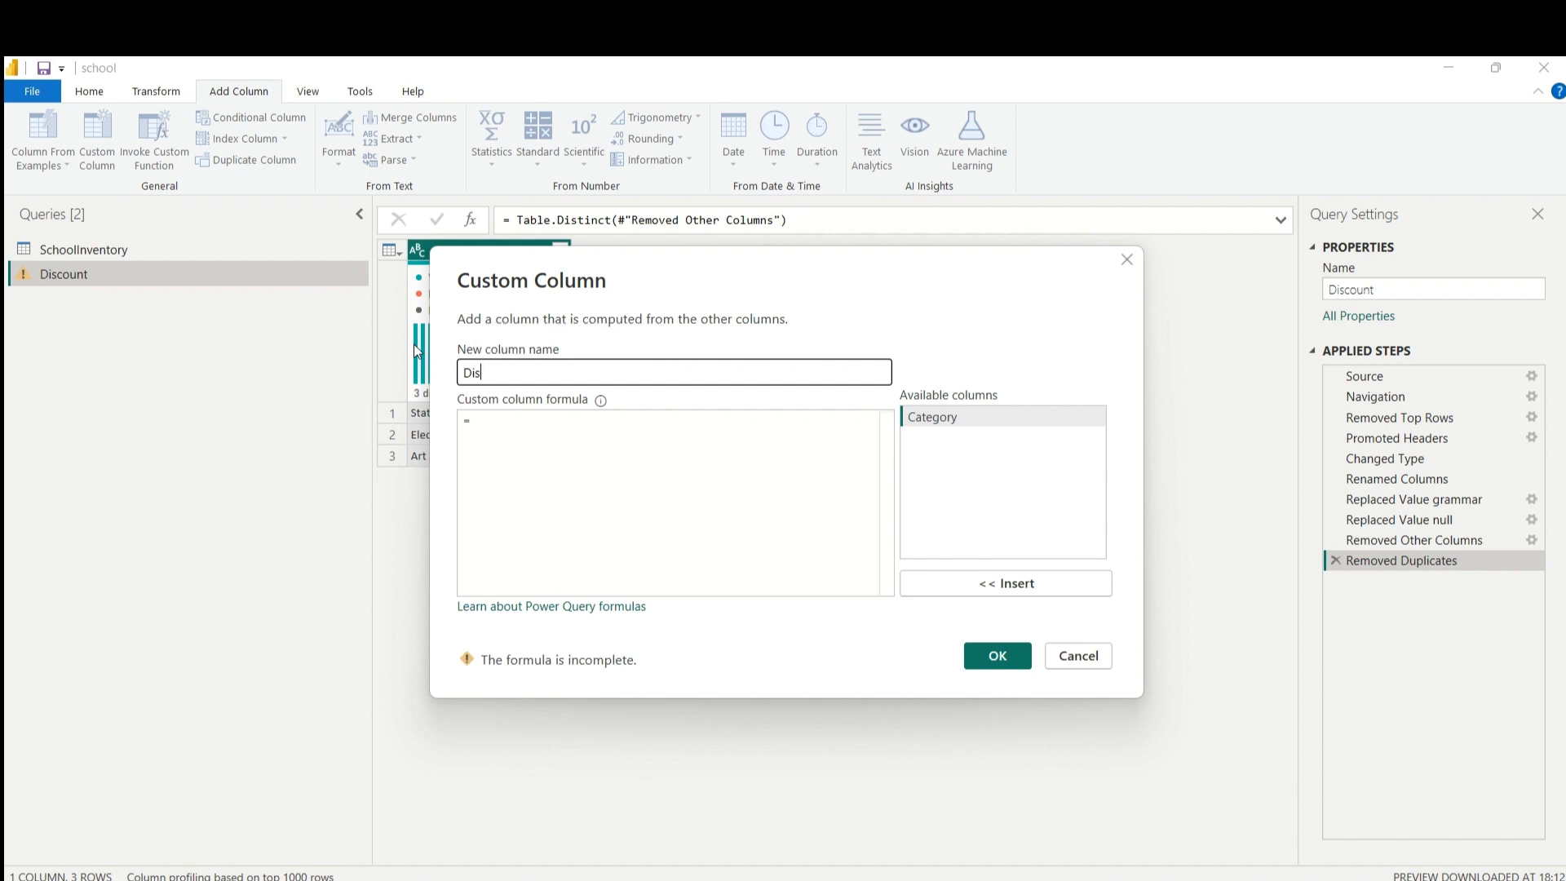
text(count)
click(538, 422)
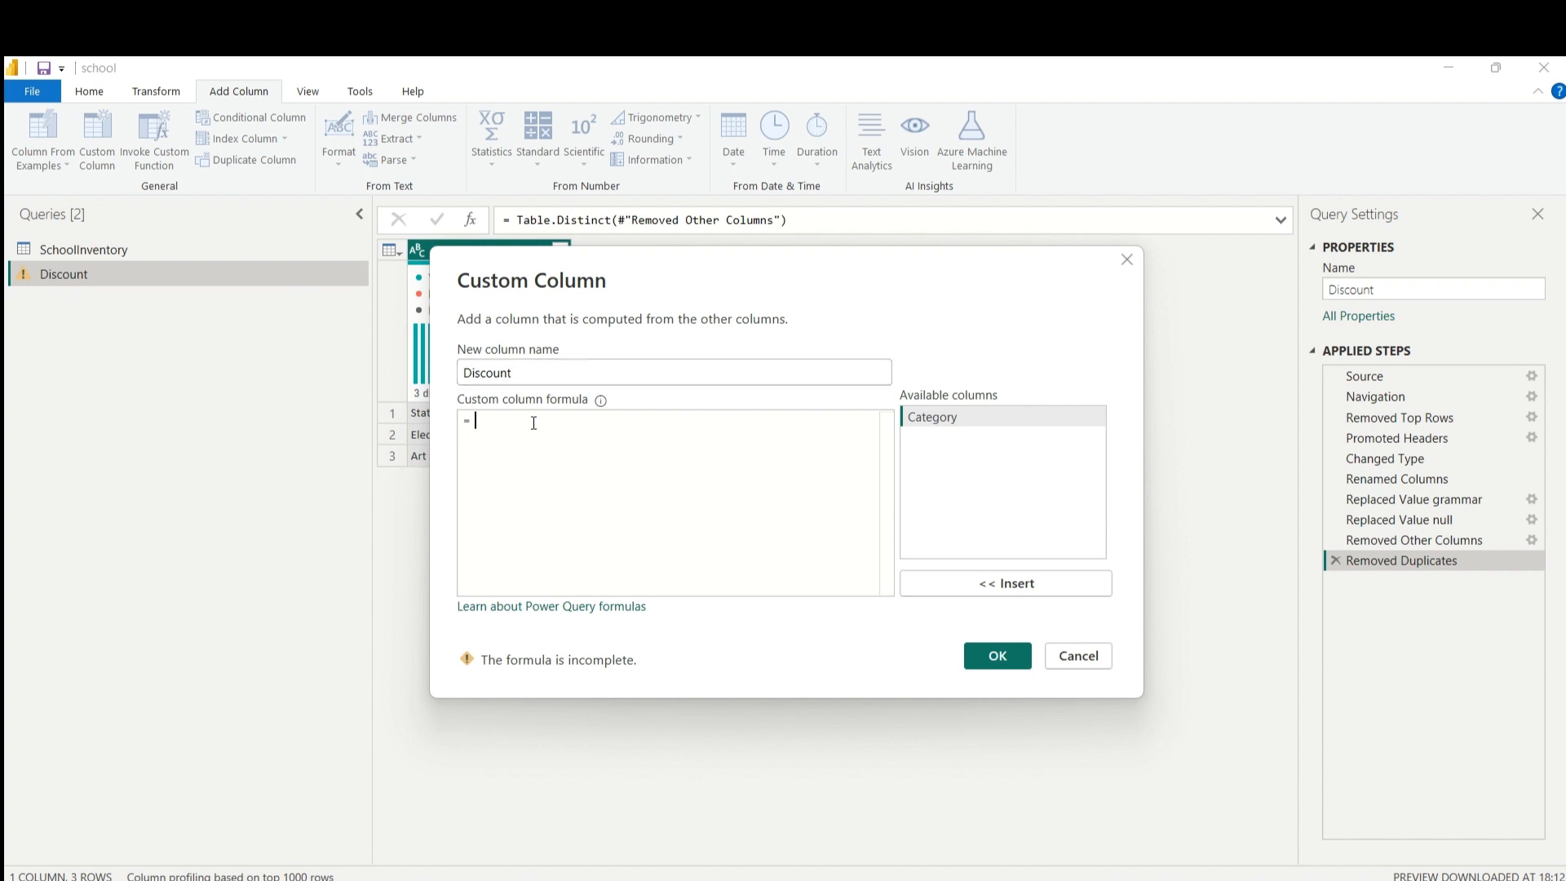
text(10)
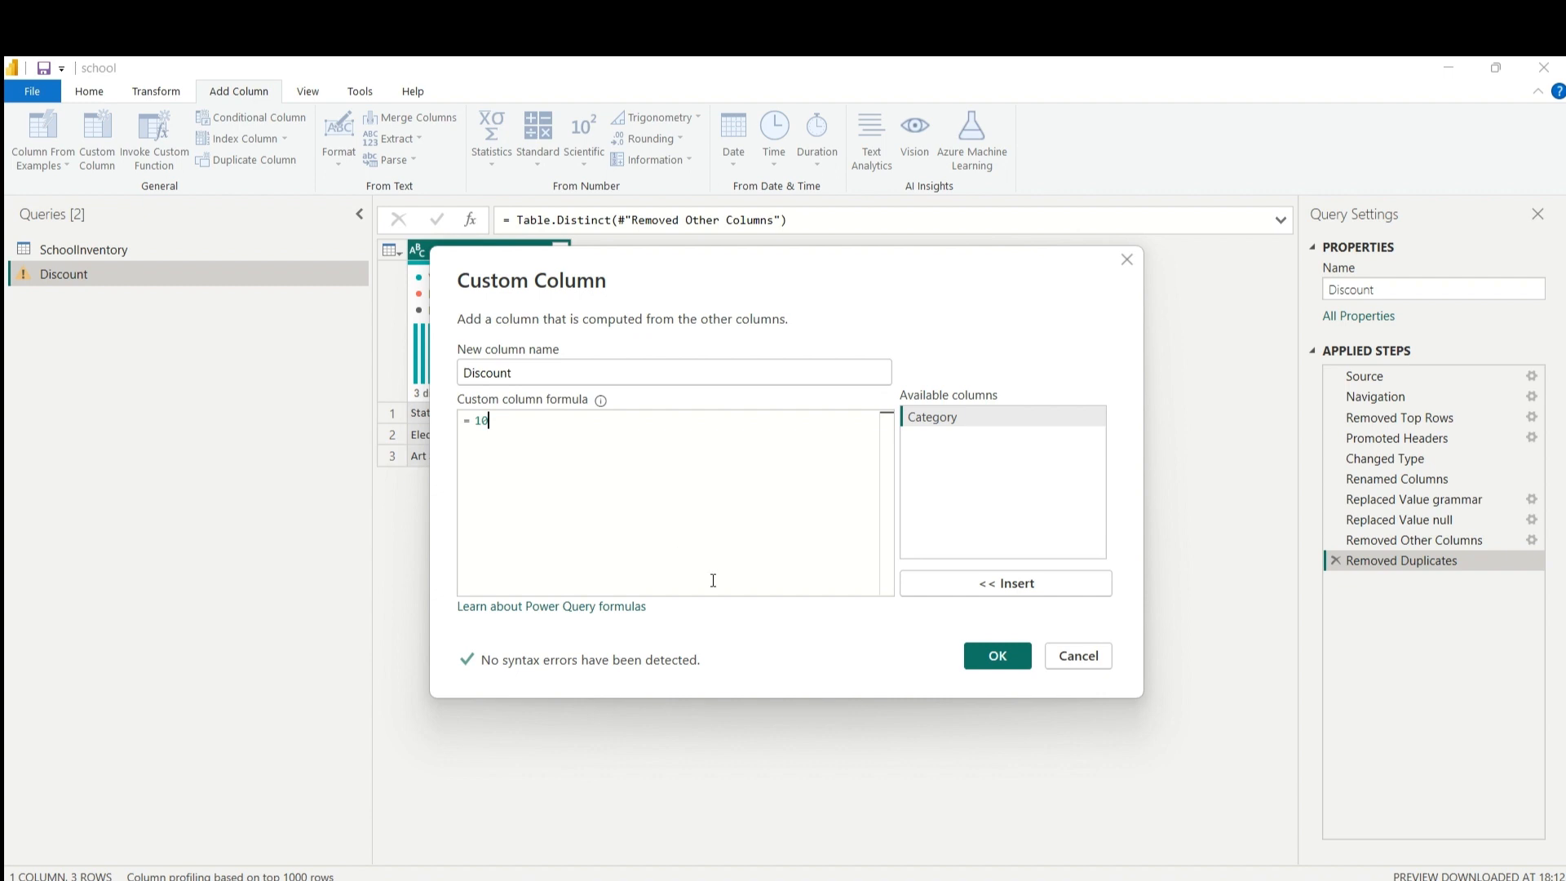
click(1003, 657)
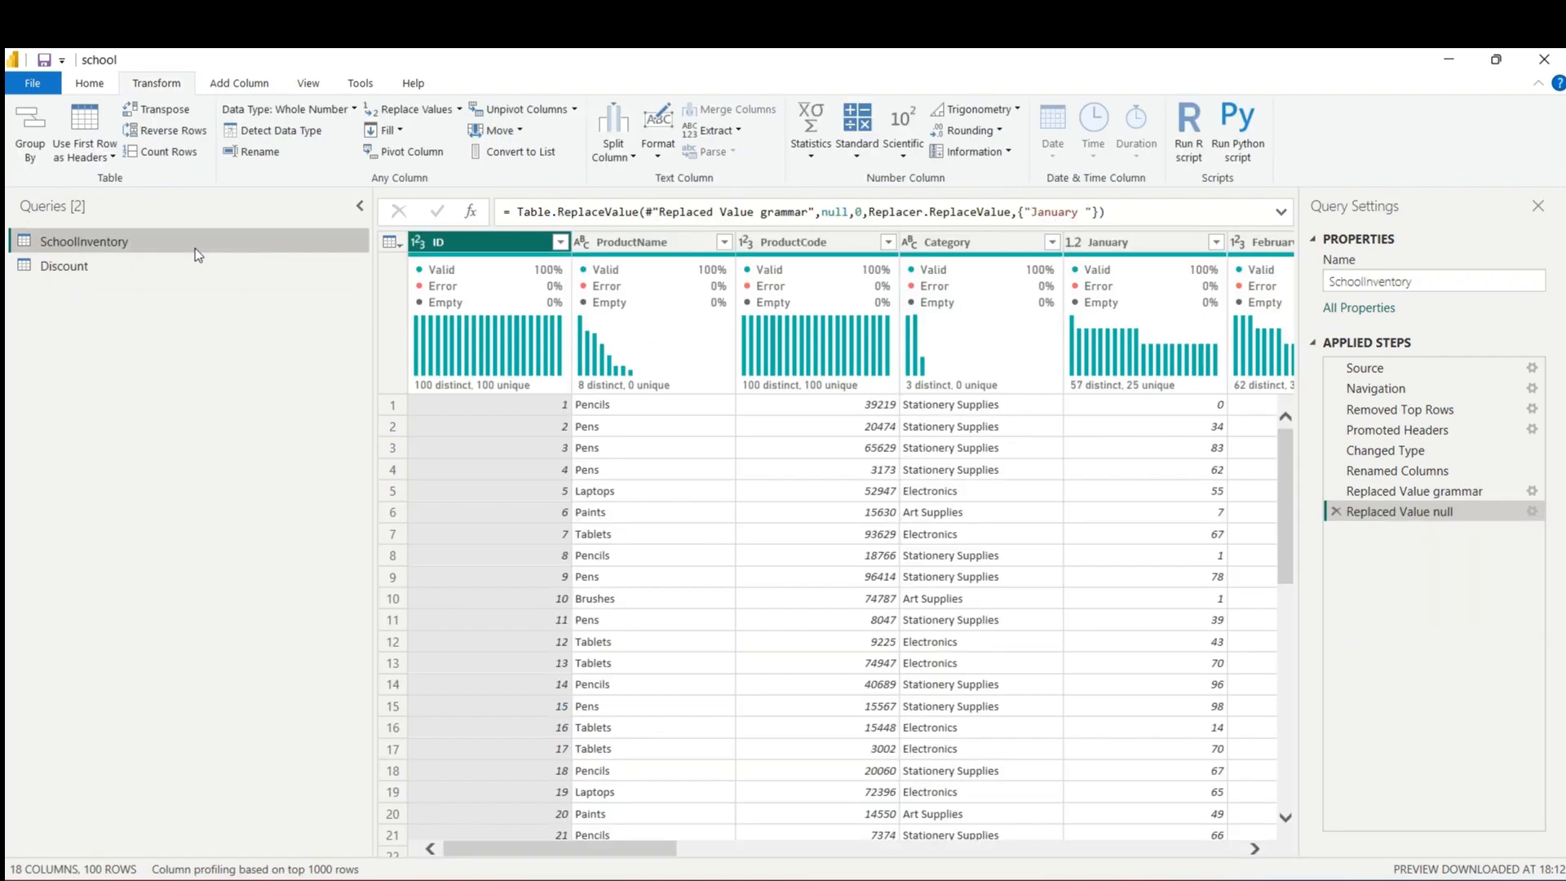
Duplicate the SchoolInventory query and rename the copy as "SchoolInventory Unpivot".
right_click(194, 256)
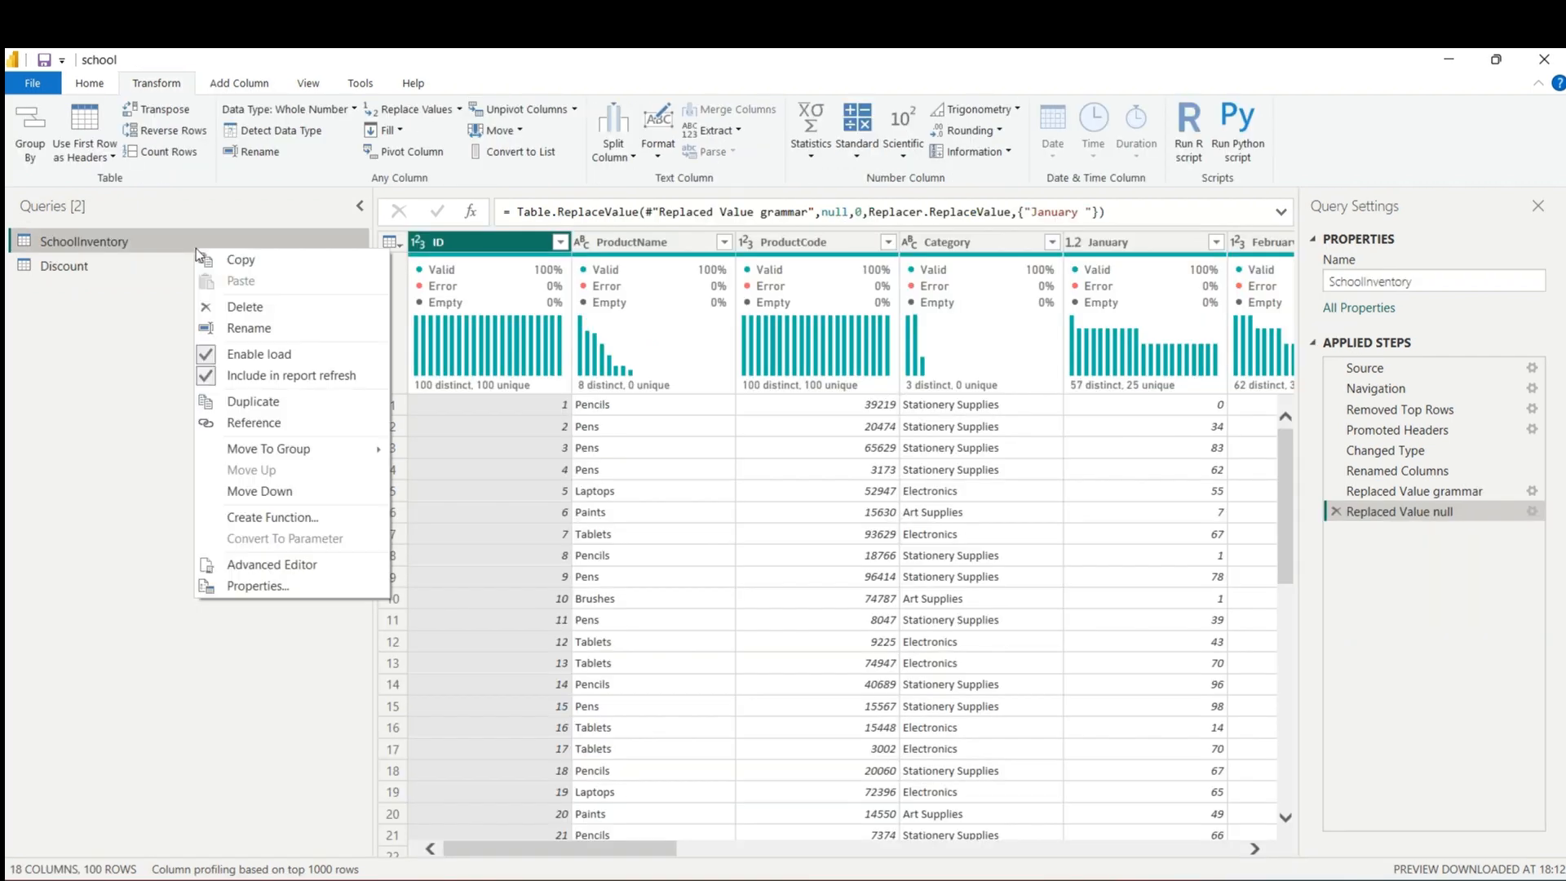
click(287, 403)
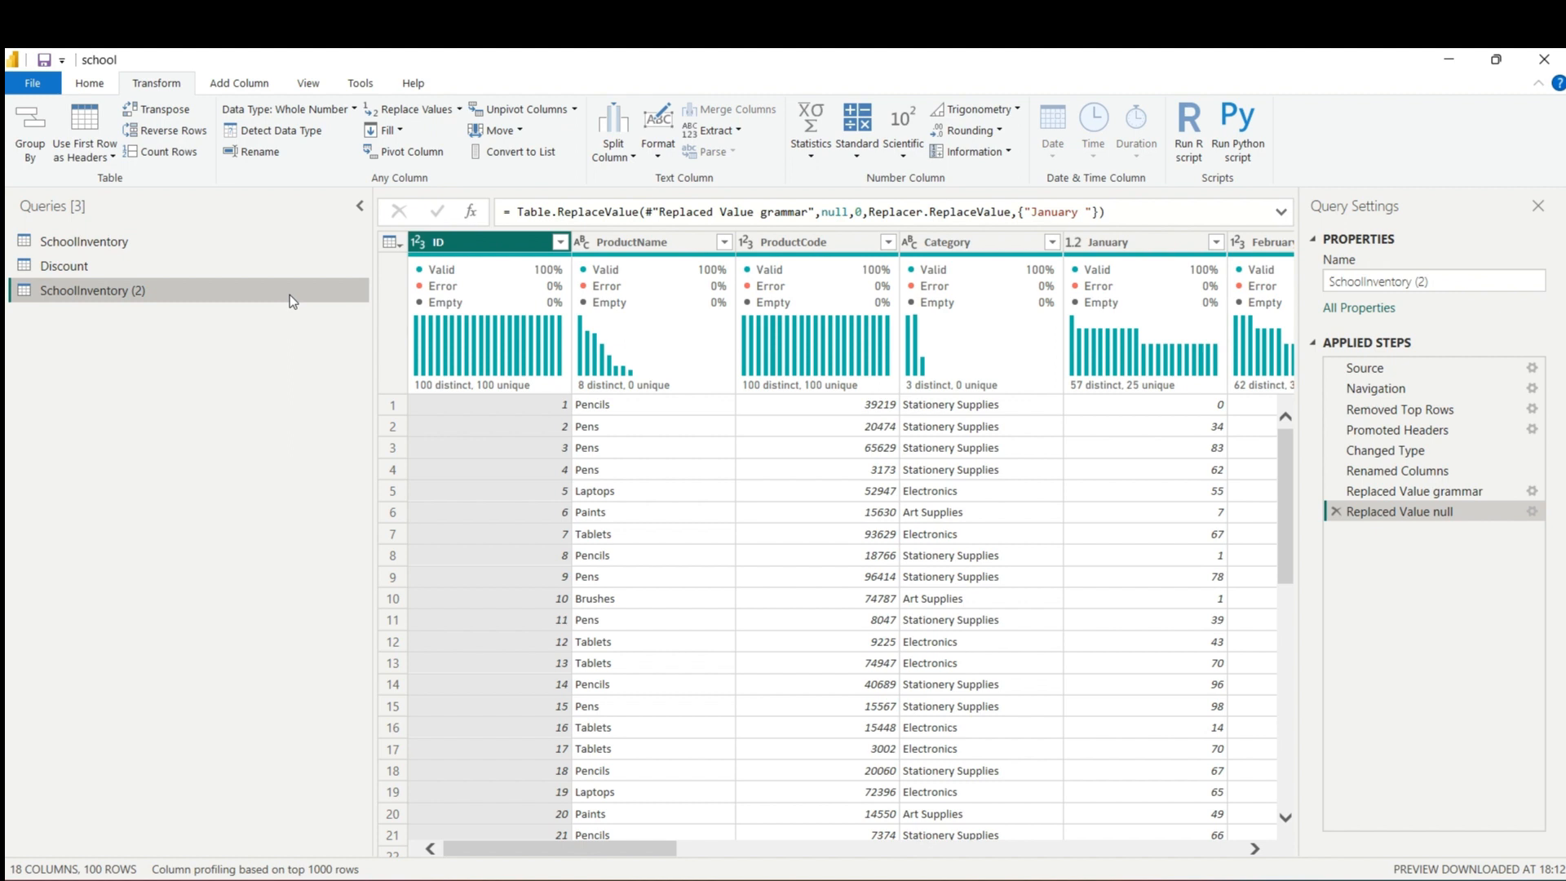
right_click(290, 295)
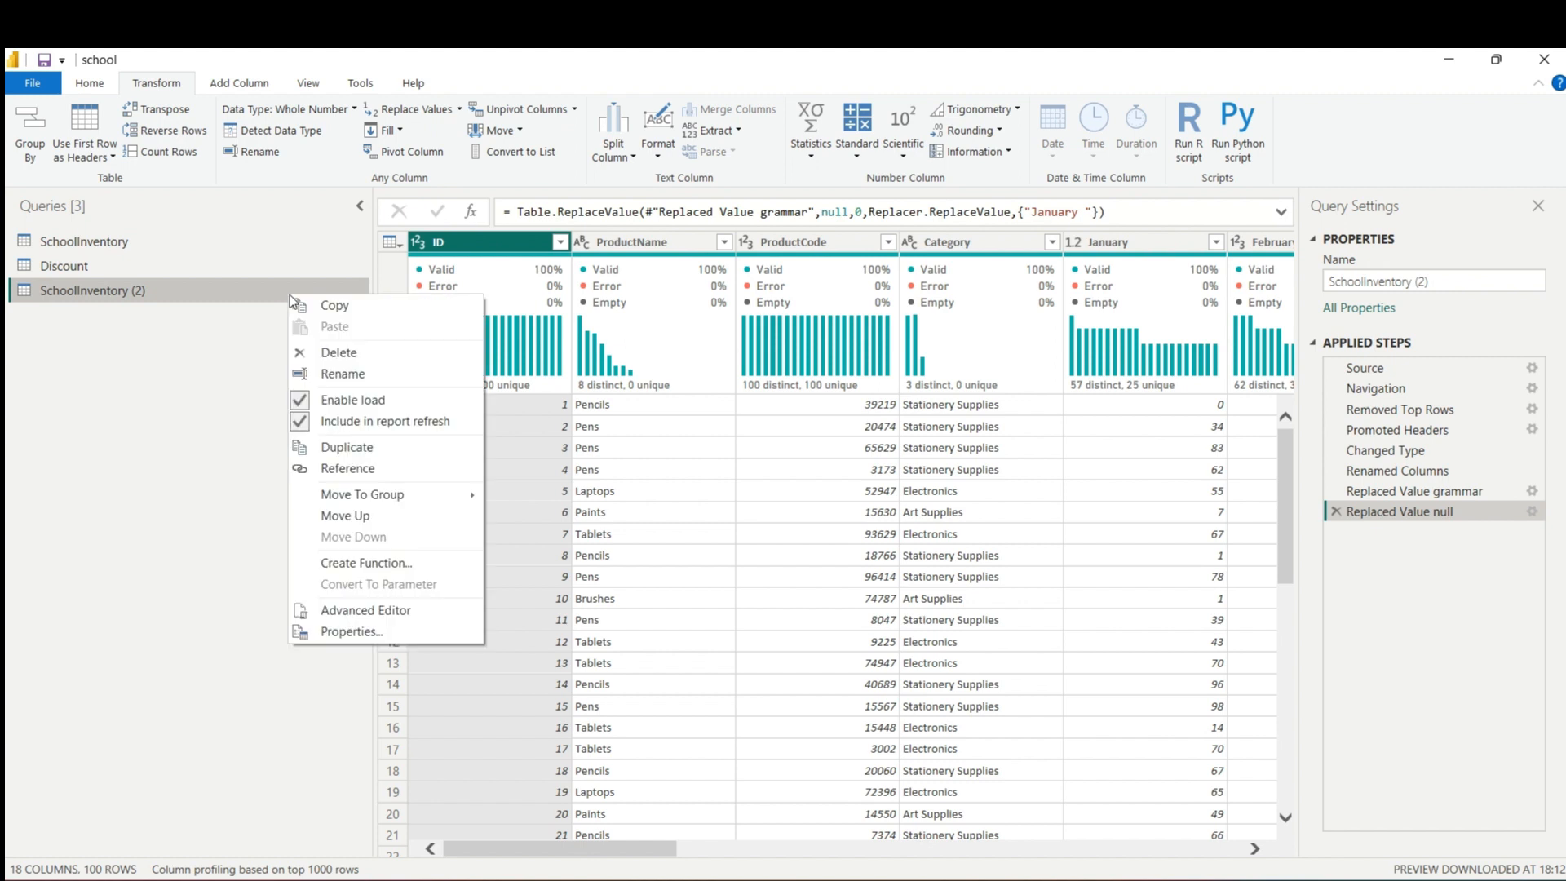
click(334, 373)
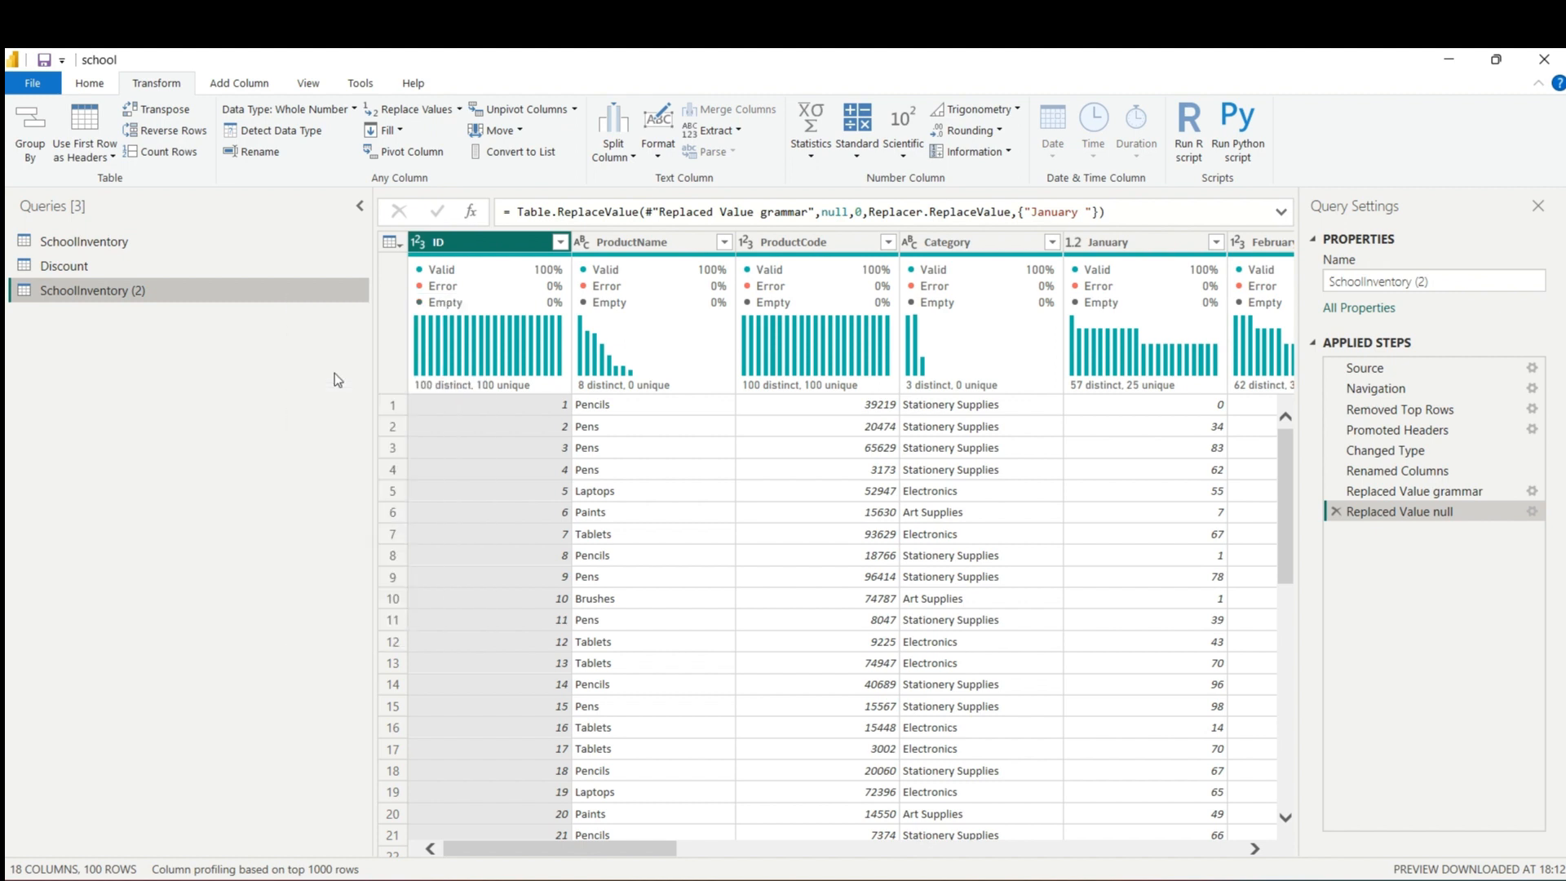
click(162, 289)
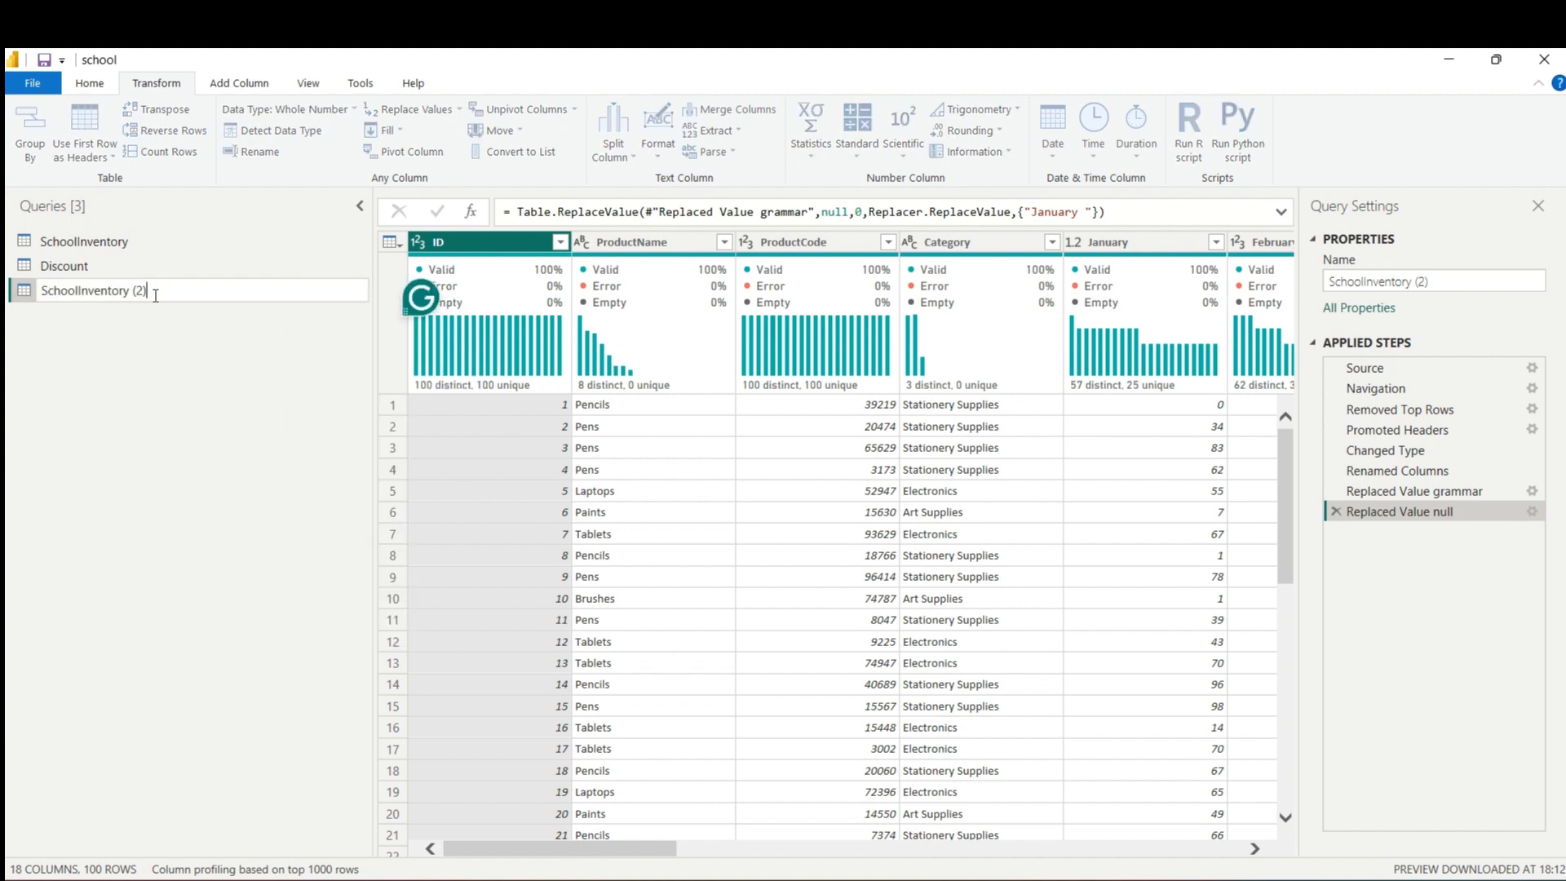
drag(154, 295, 134, 293)
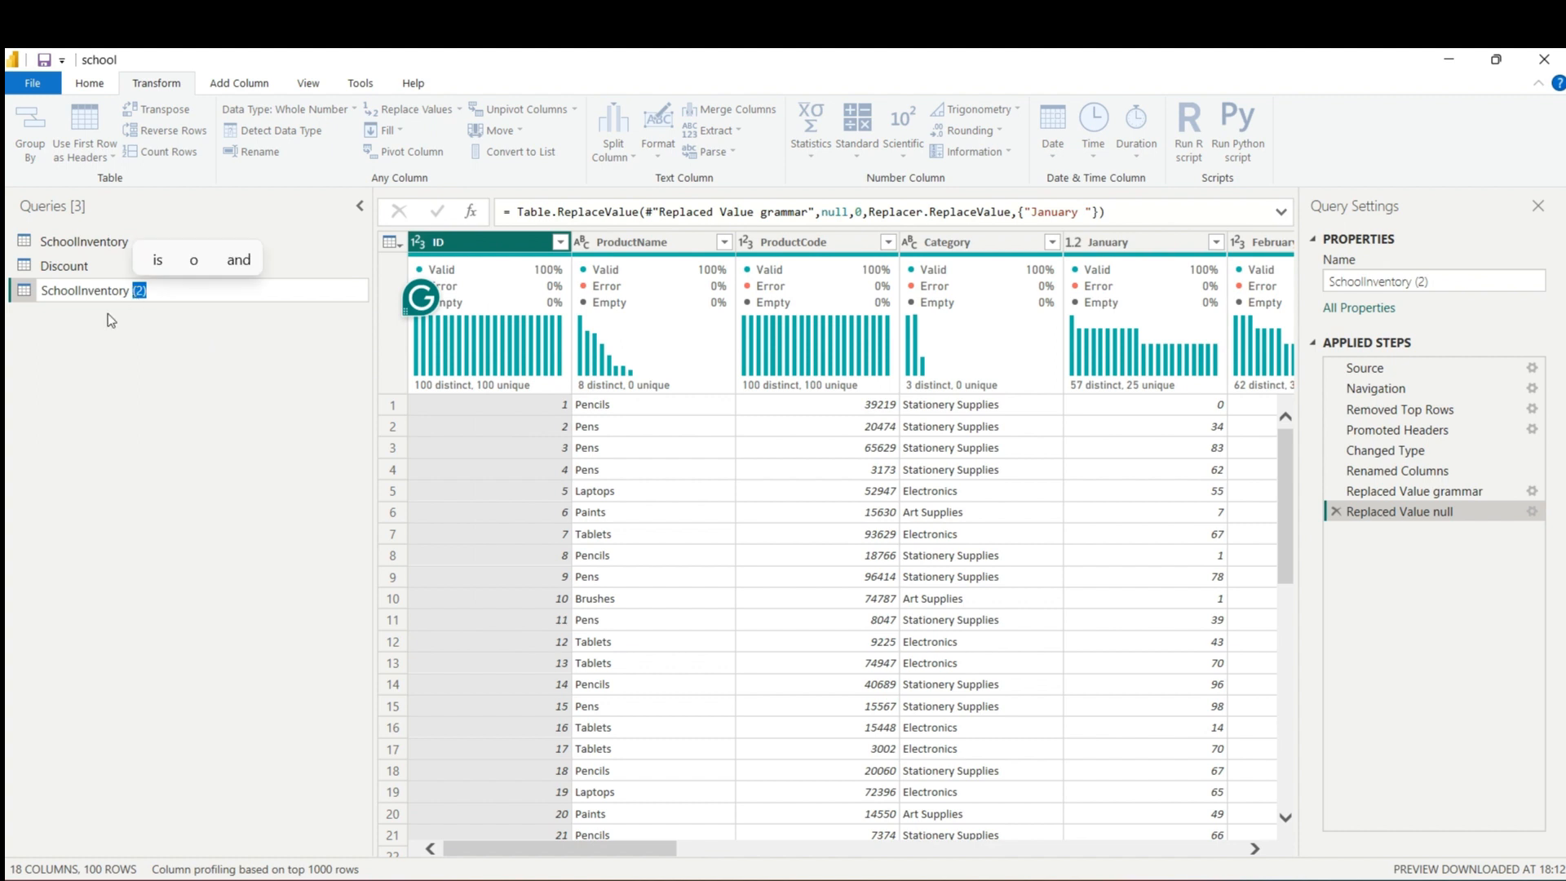
text(Unpi)
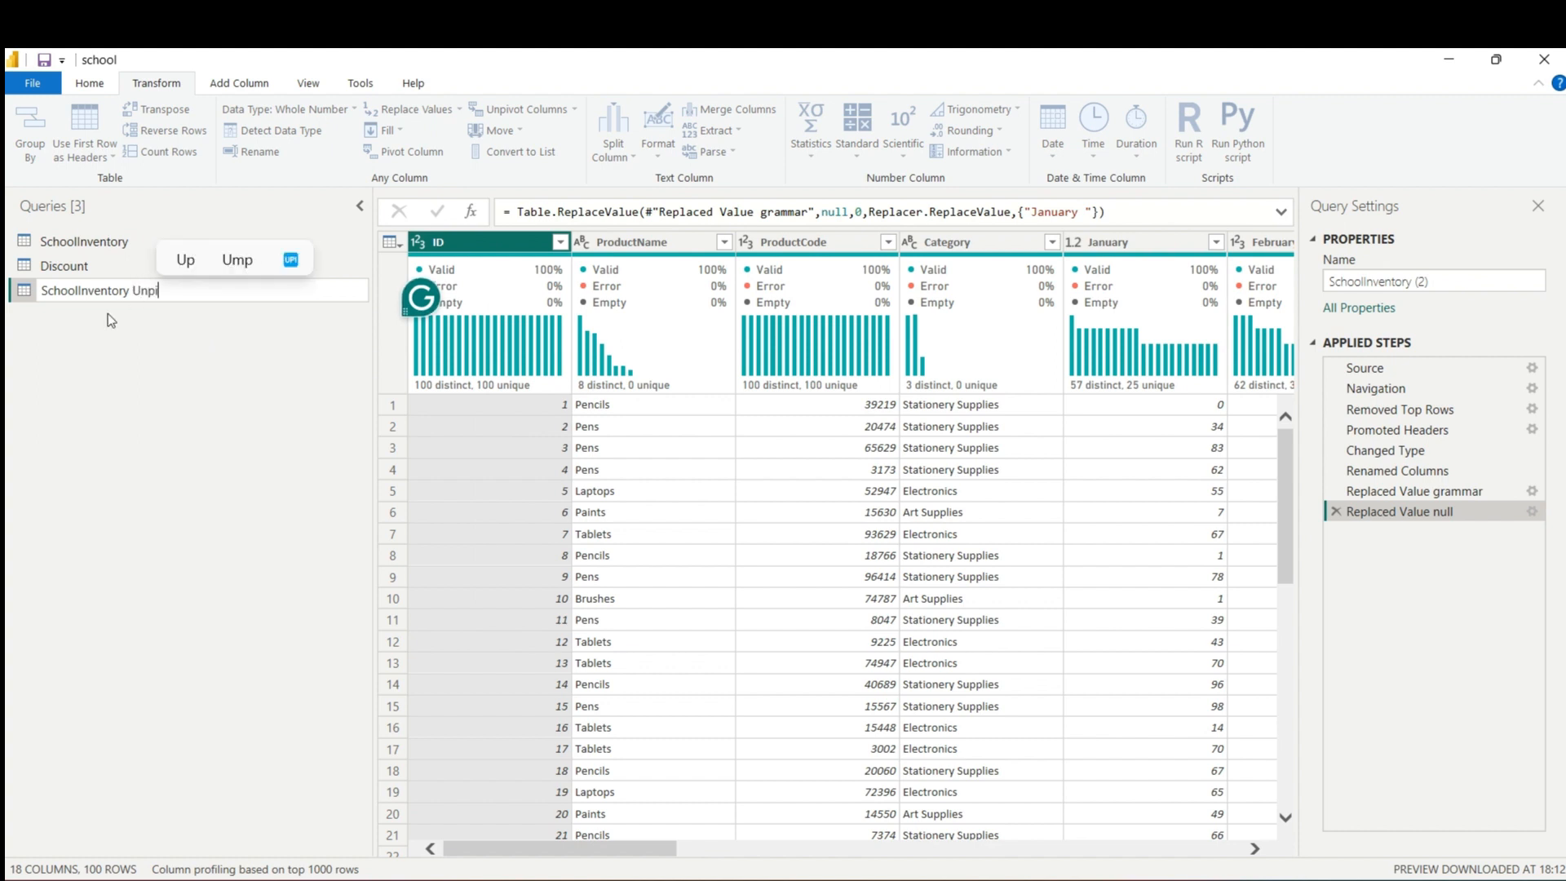
text(v)
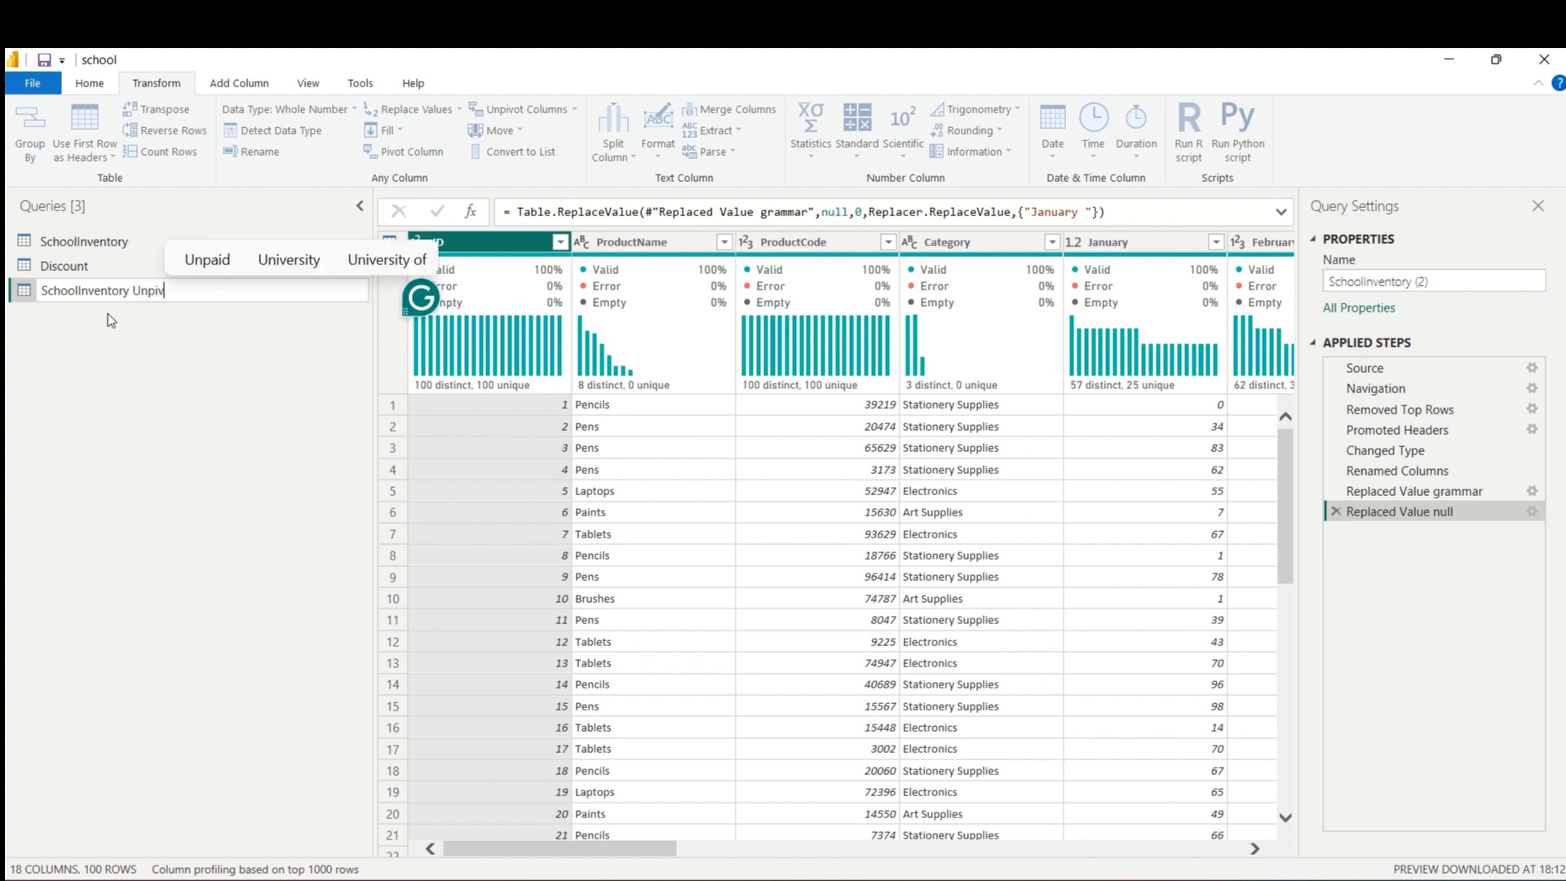
text(ot)
key(Return)
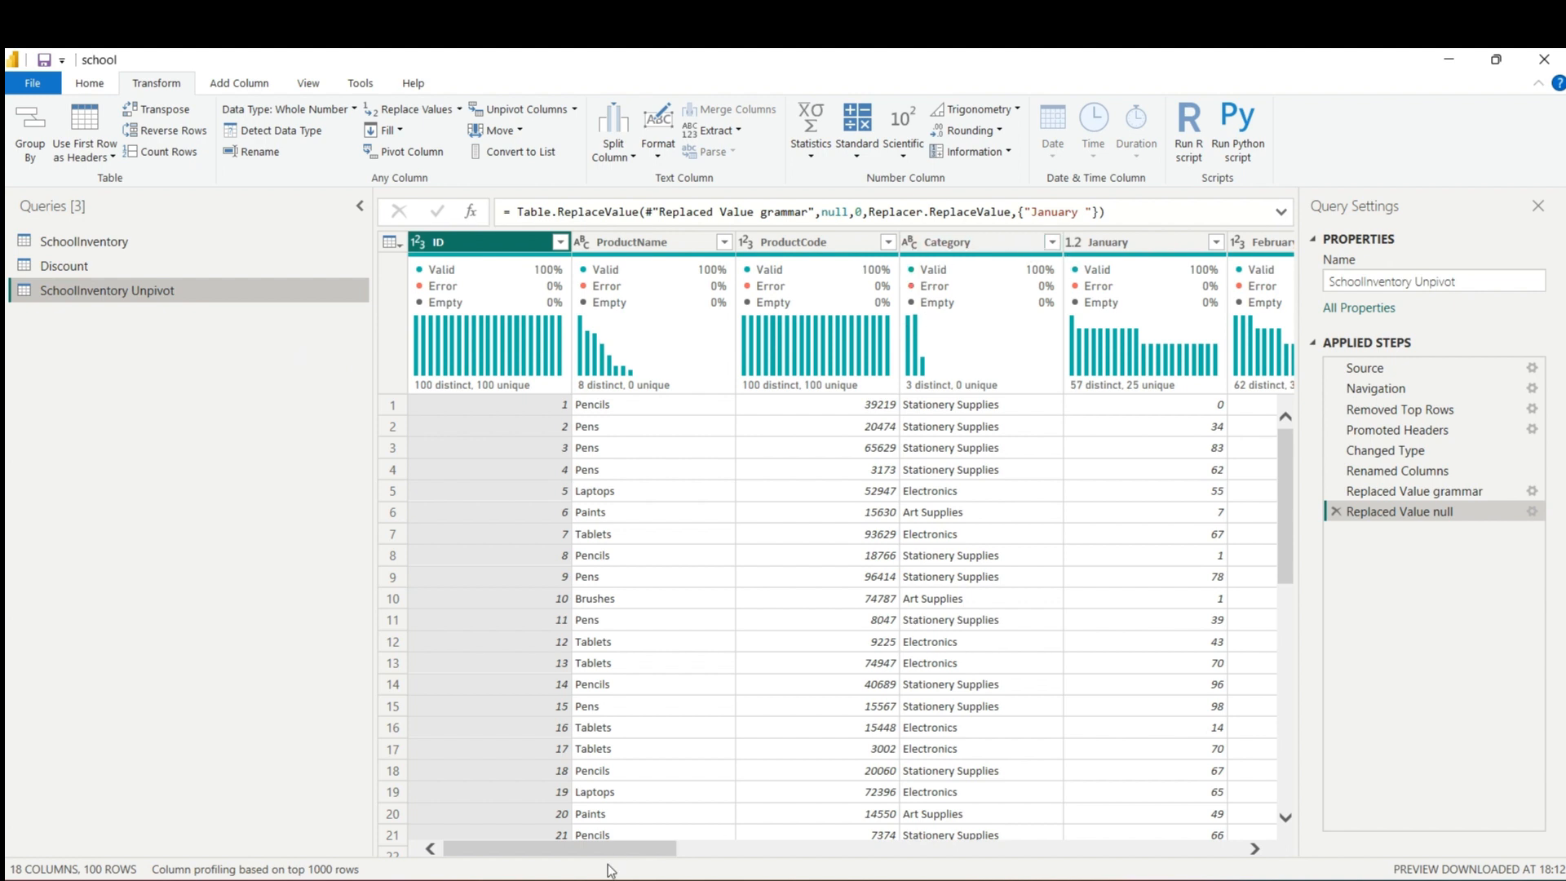
Unpivot only the selected January to December columns in the SchoolInventory Unpivot query.
drag(594, 849, 737, 865)
click(618, 251)
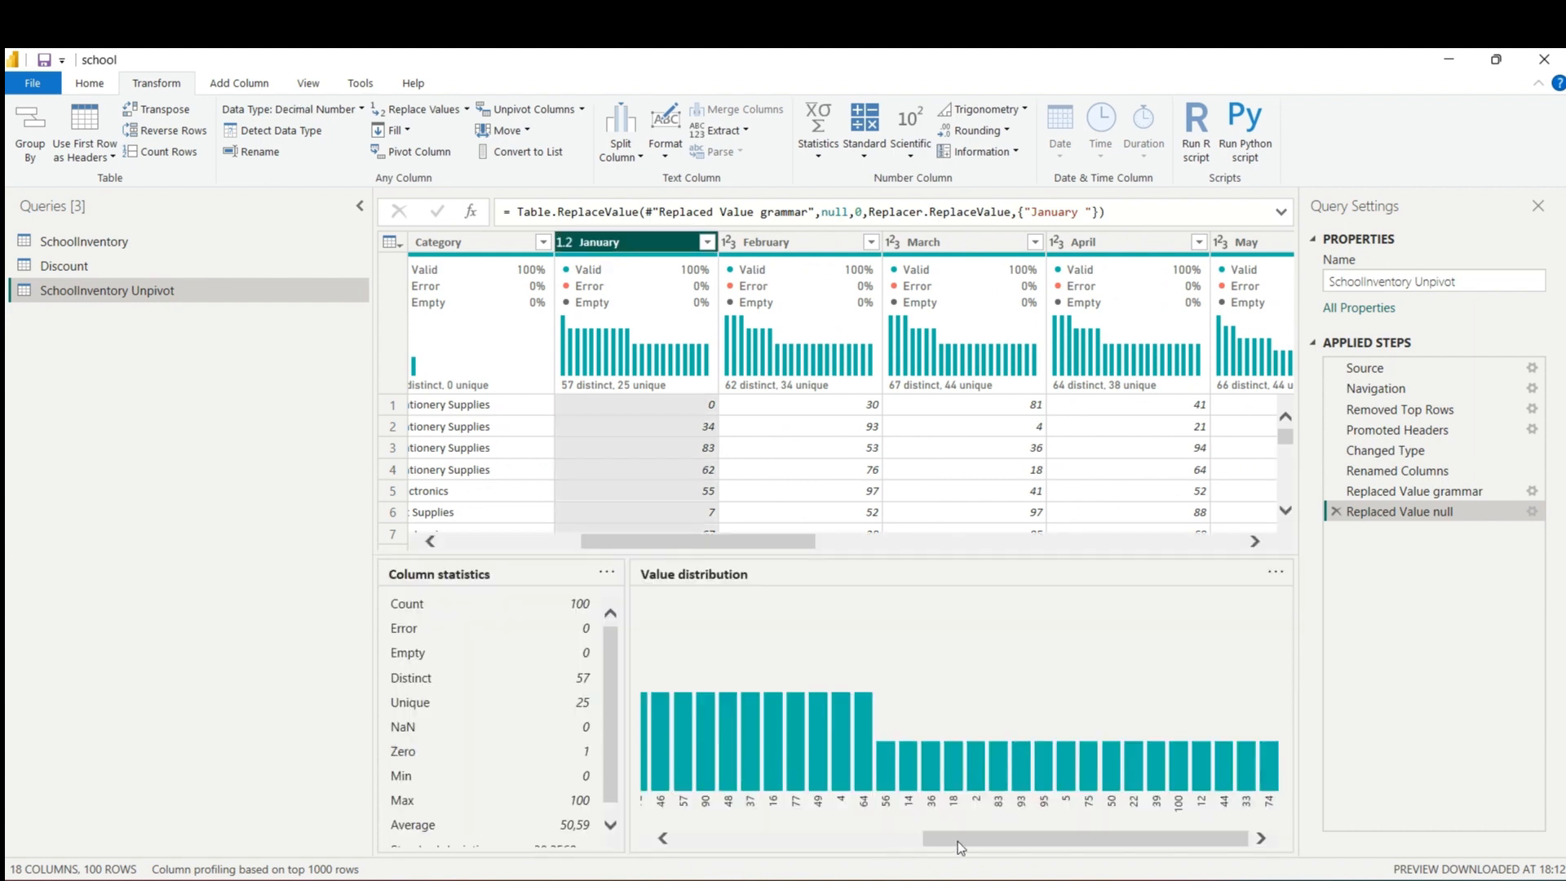
drag(801, 541, 1083, 558)
shift+click(982, 244)
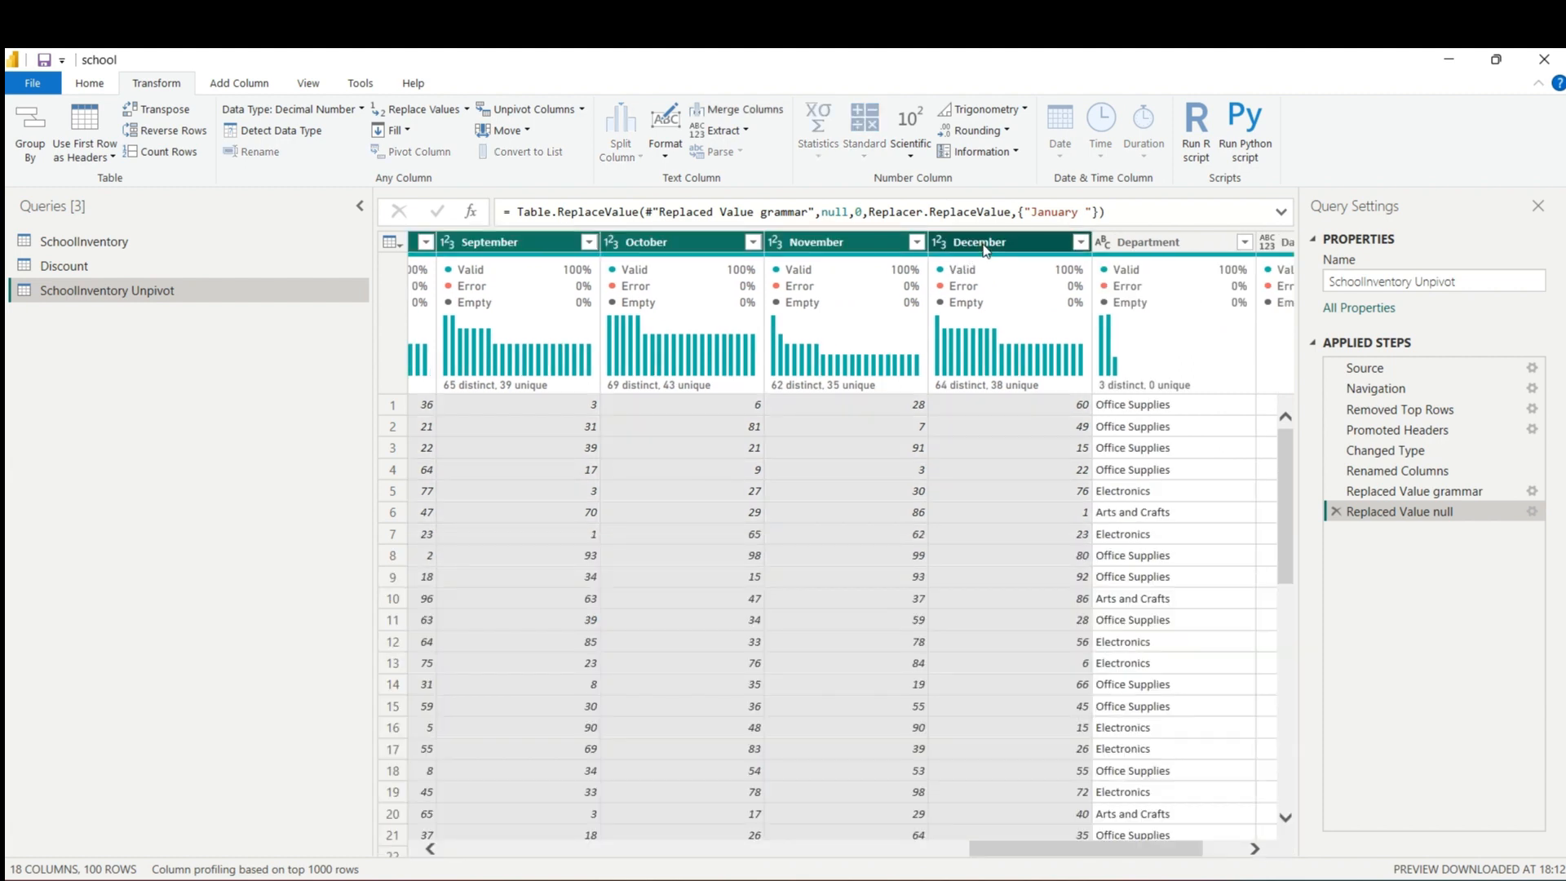
click(581, 110)
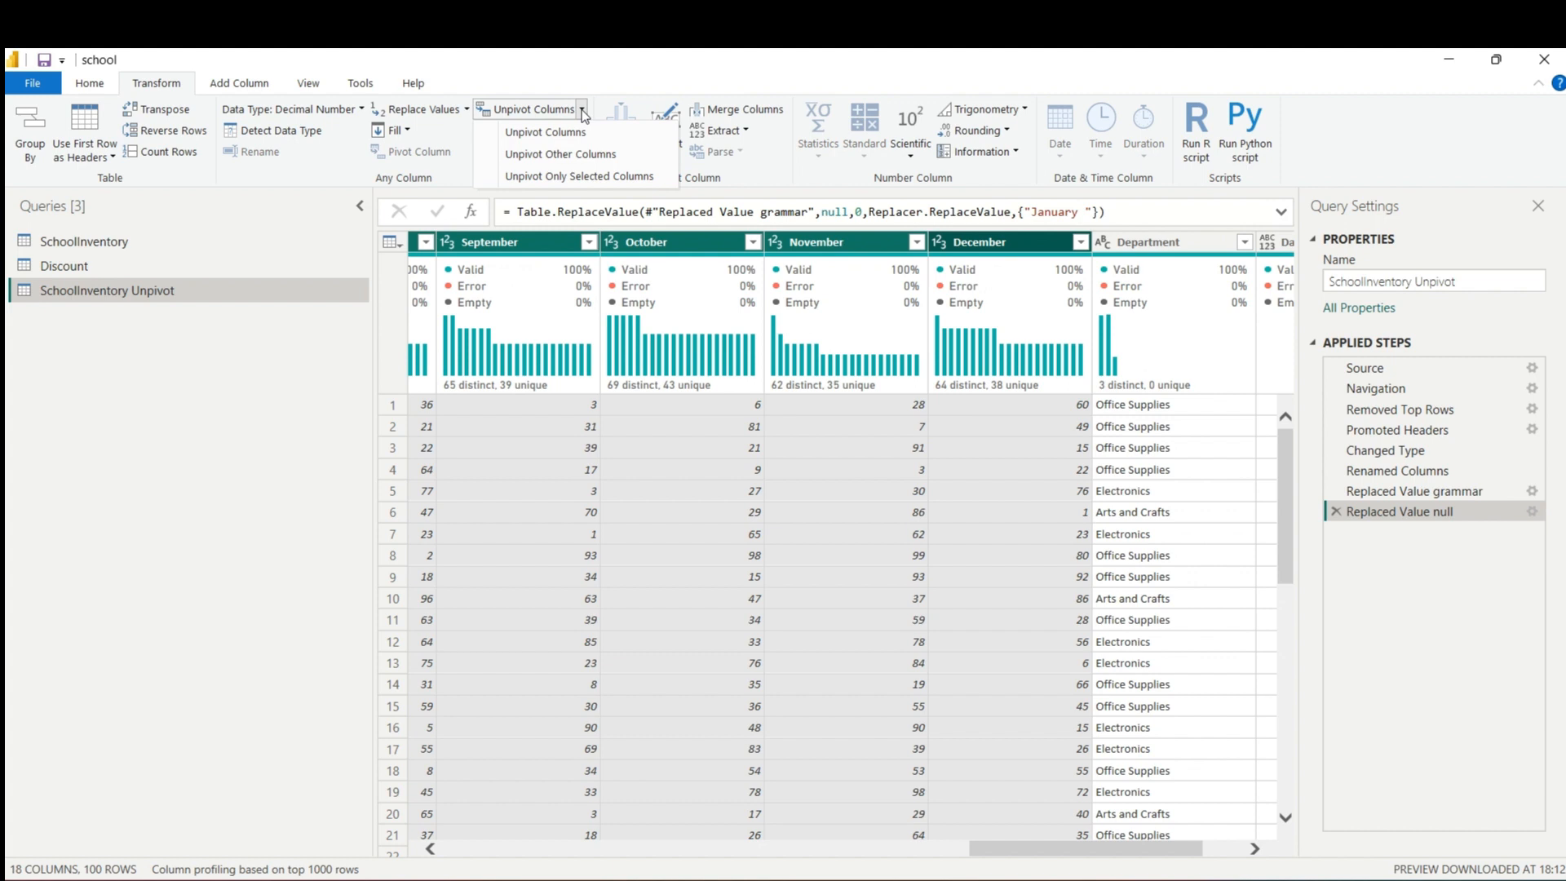
click(573, 178)
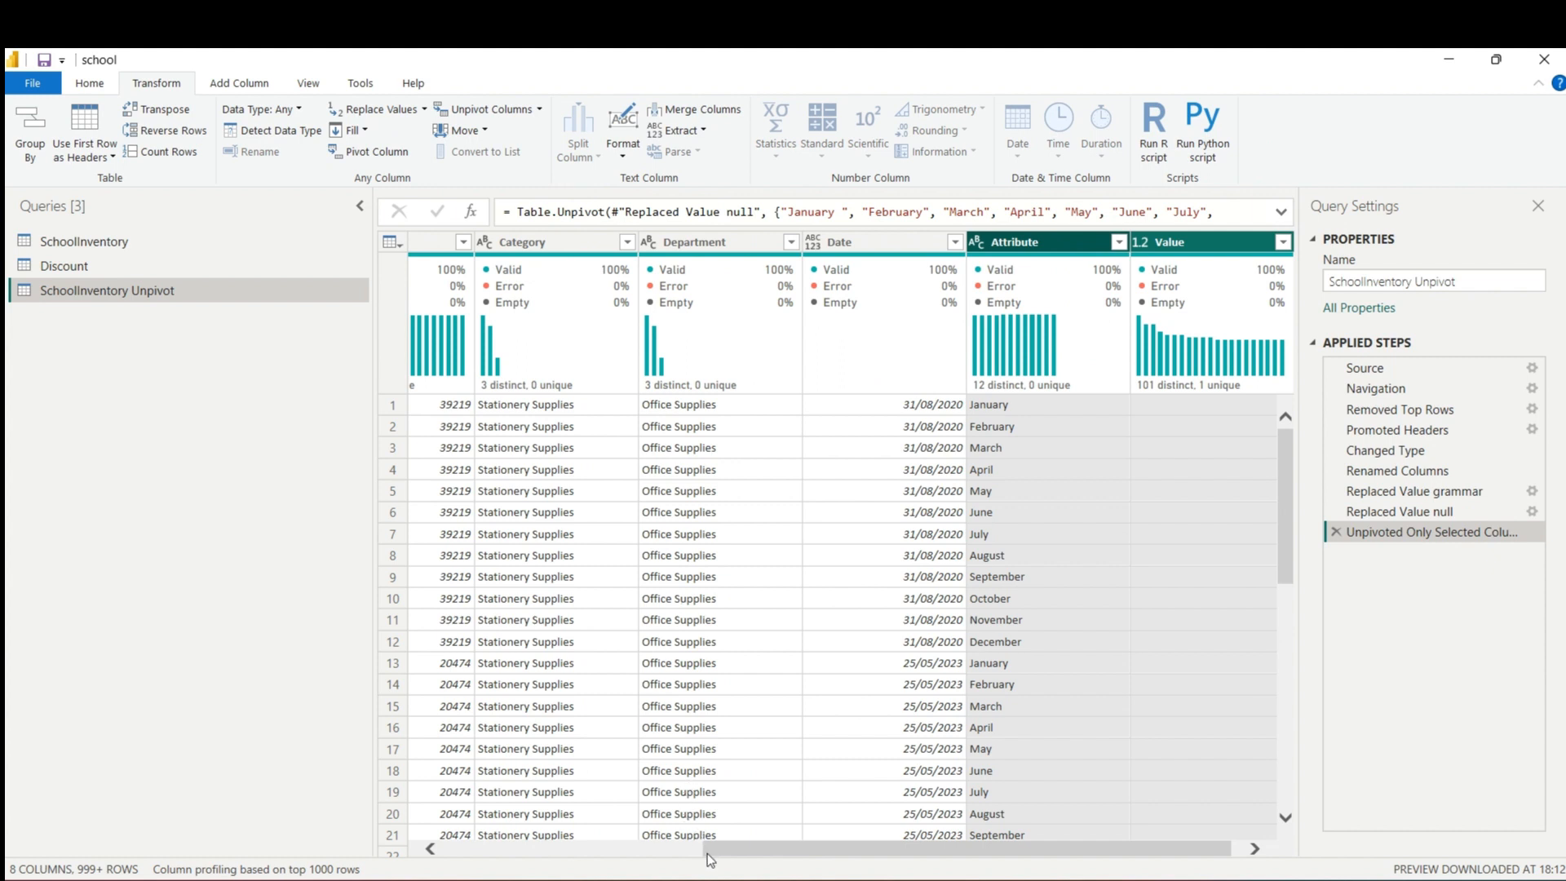
Rename the unpivoted Attribute column to "Month".
drag(707, 853, 827, 862)
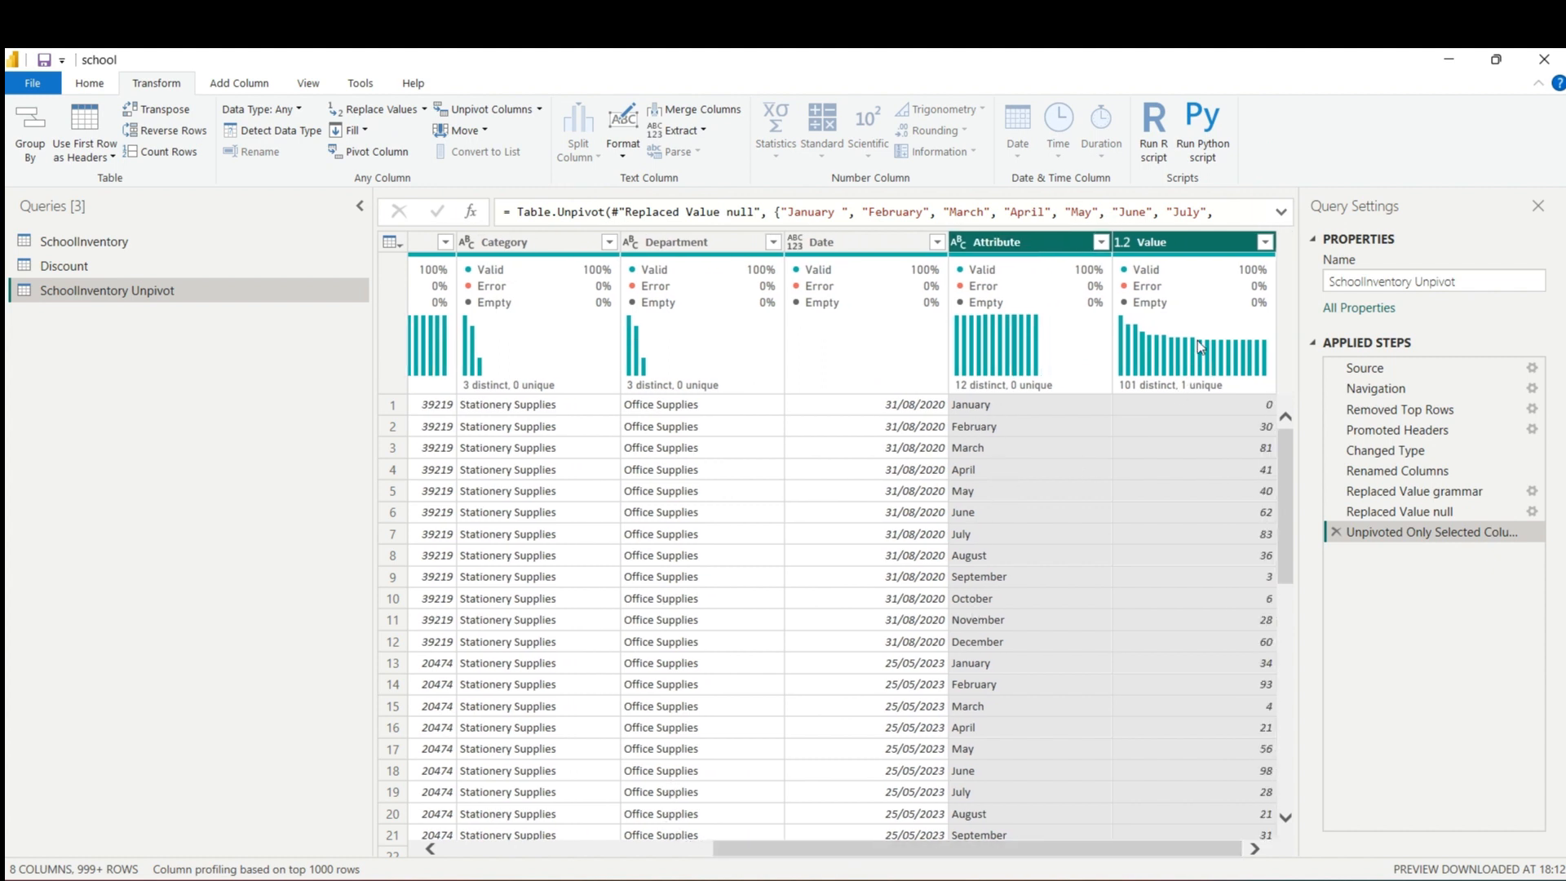
double_click(1091, 242)
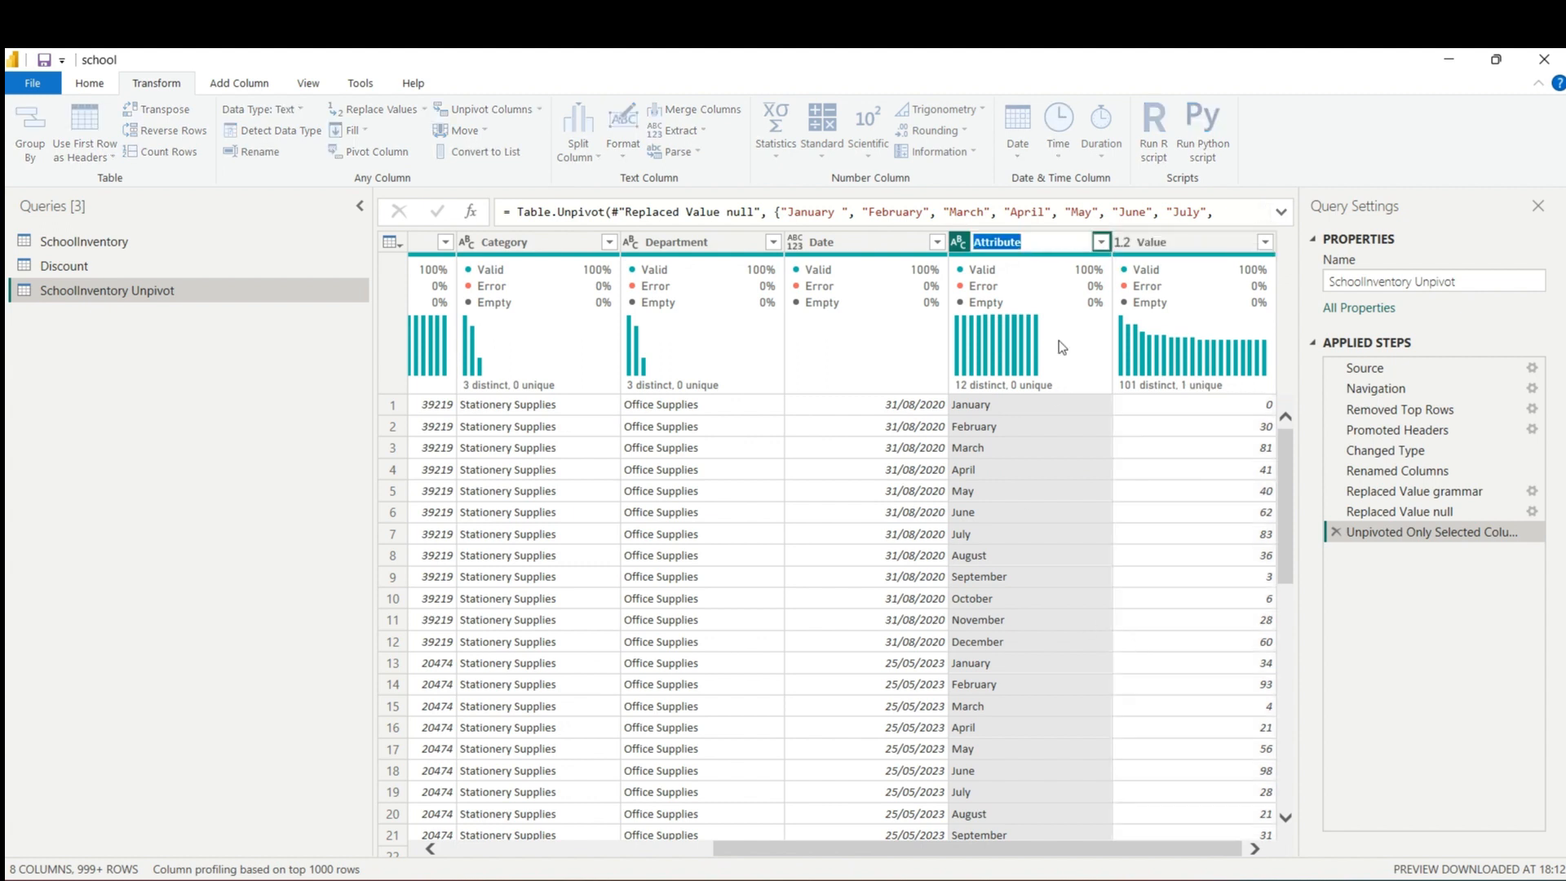
text(Month)
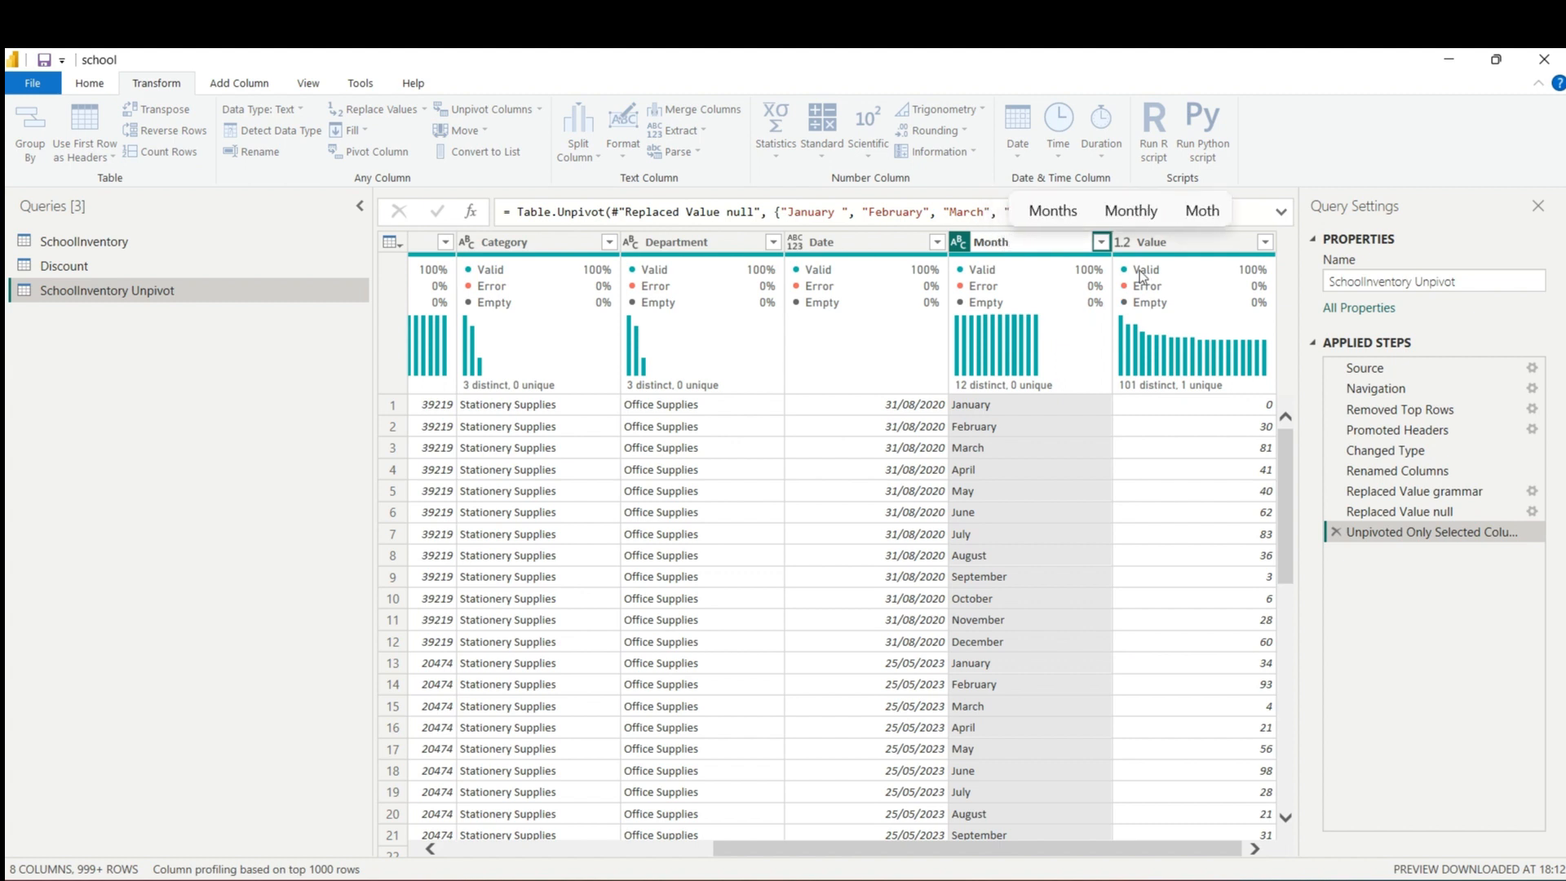
key(Return)
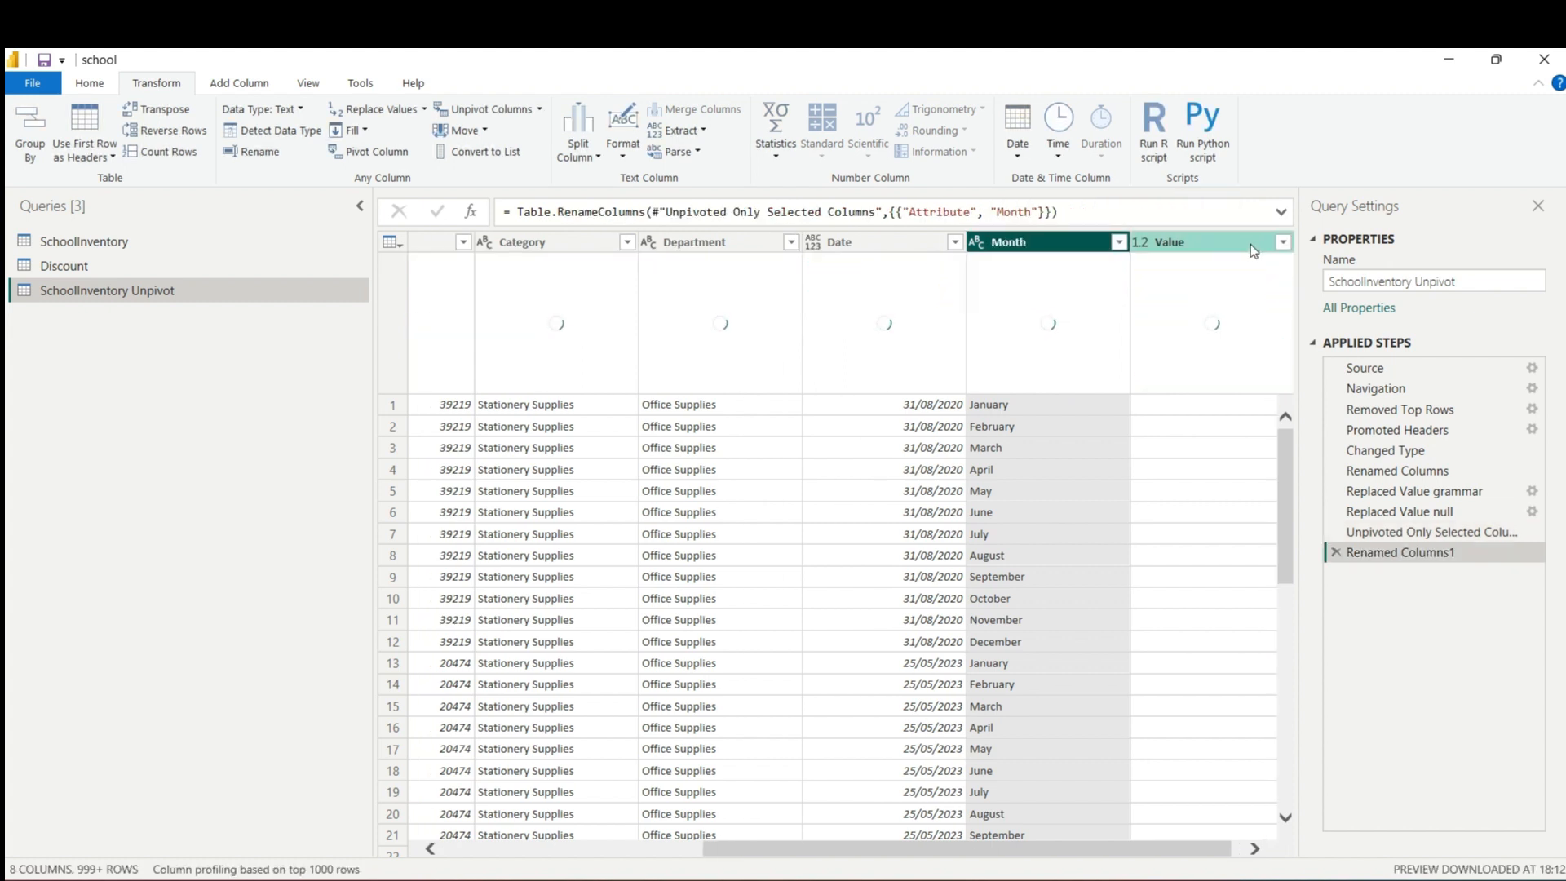
Rename the unpivoted Value column to "Qty".
click(1245, 247)
right_click(1223, 246)
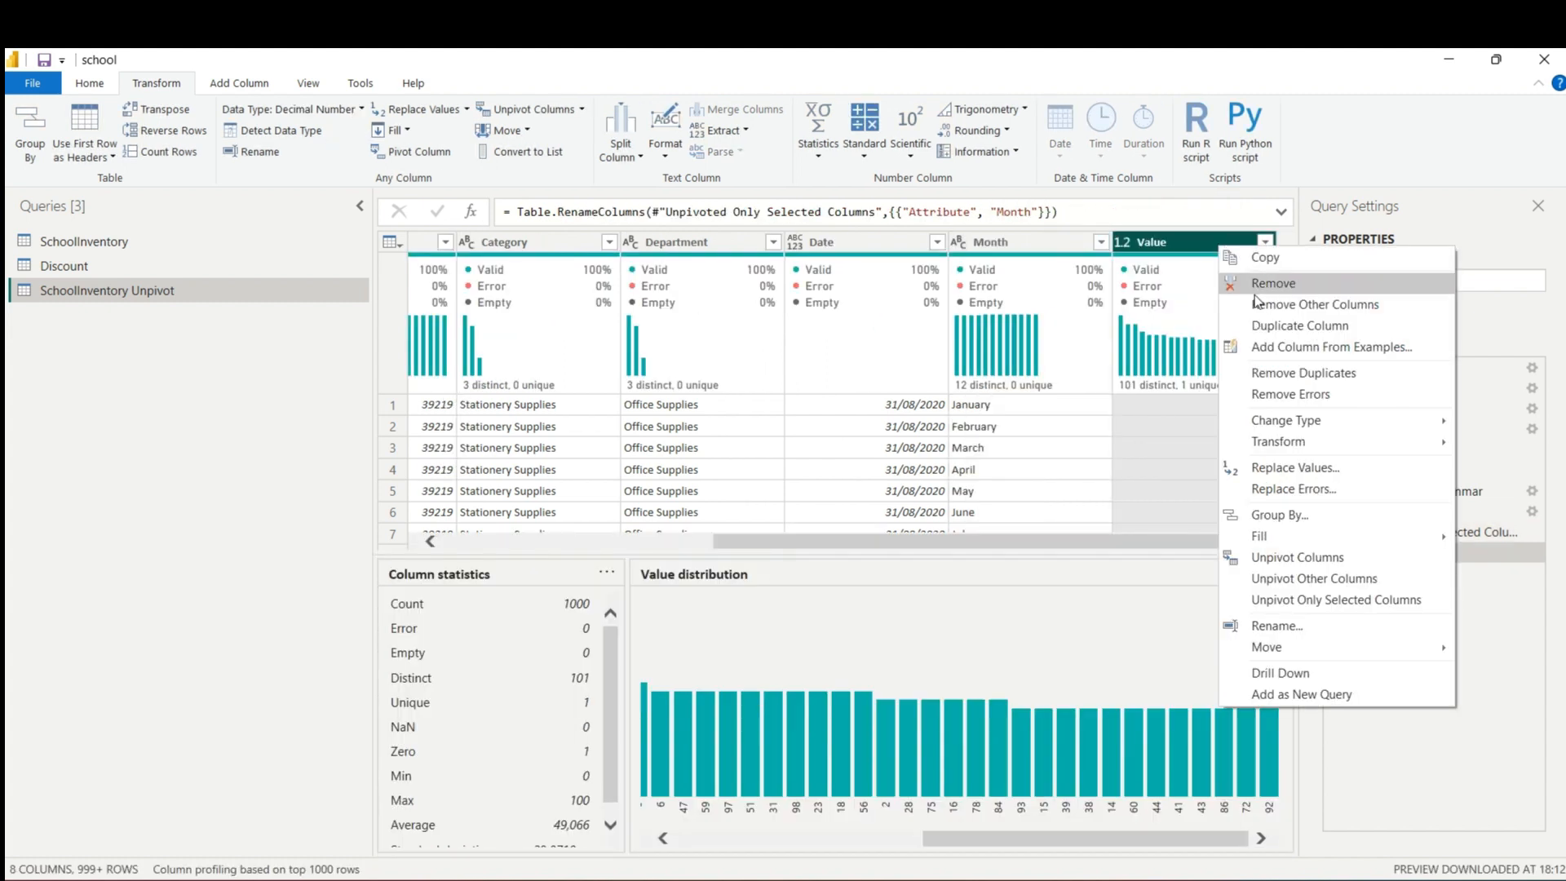
click(1295, 629)
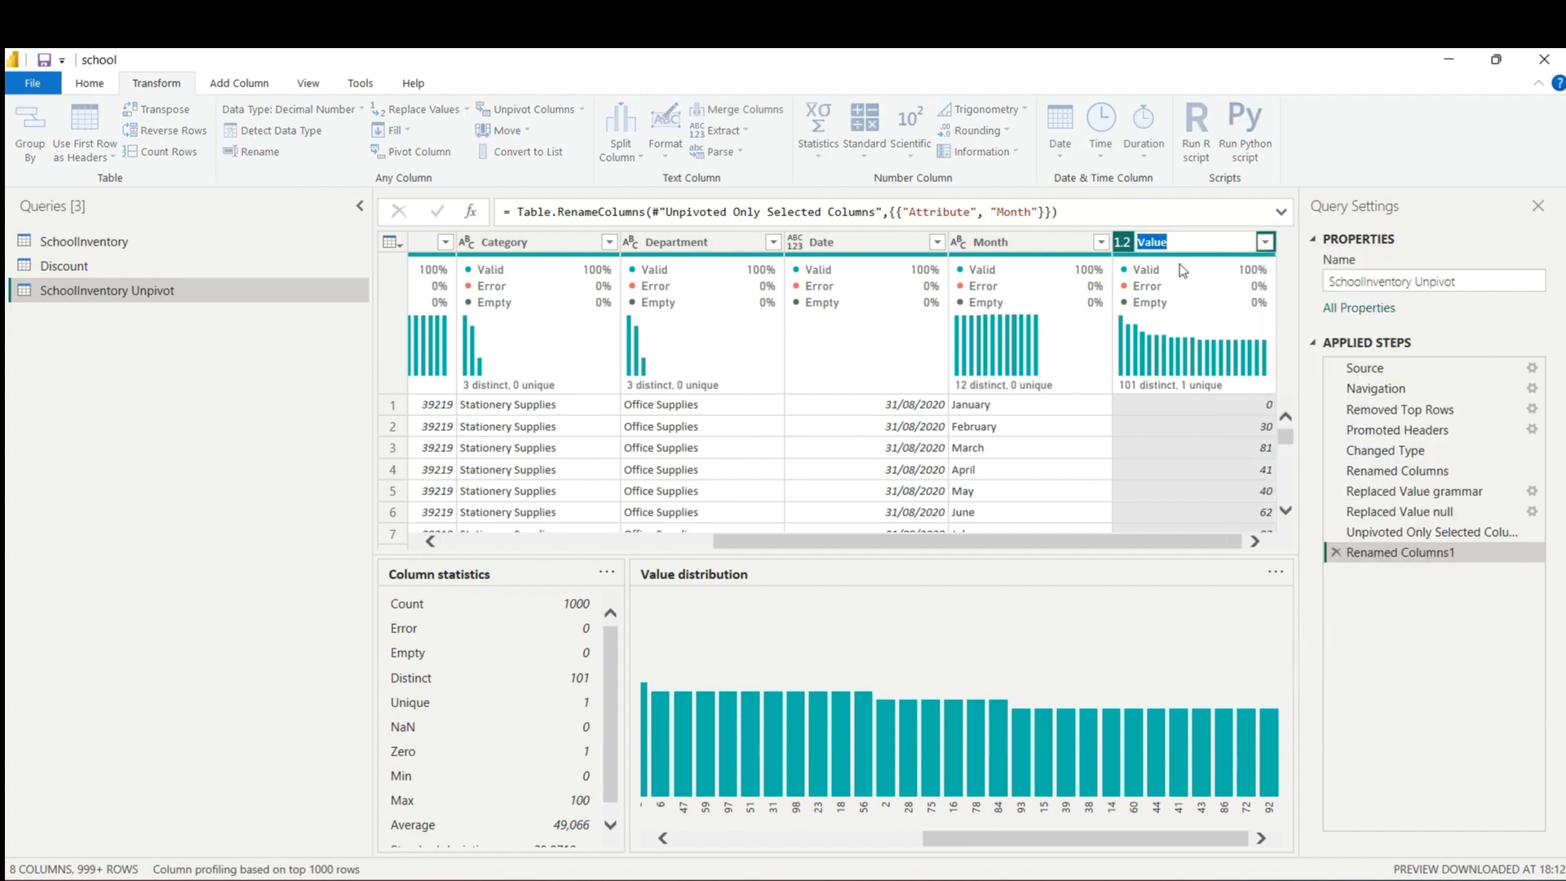
text(Q)
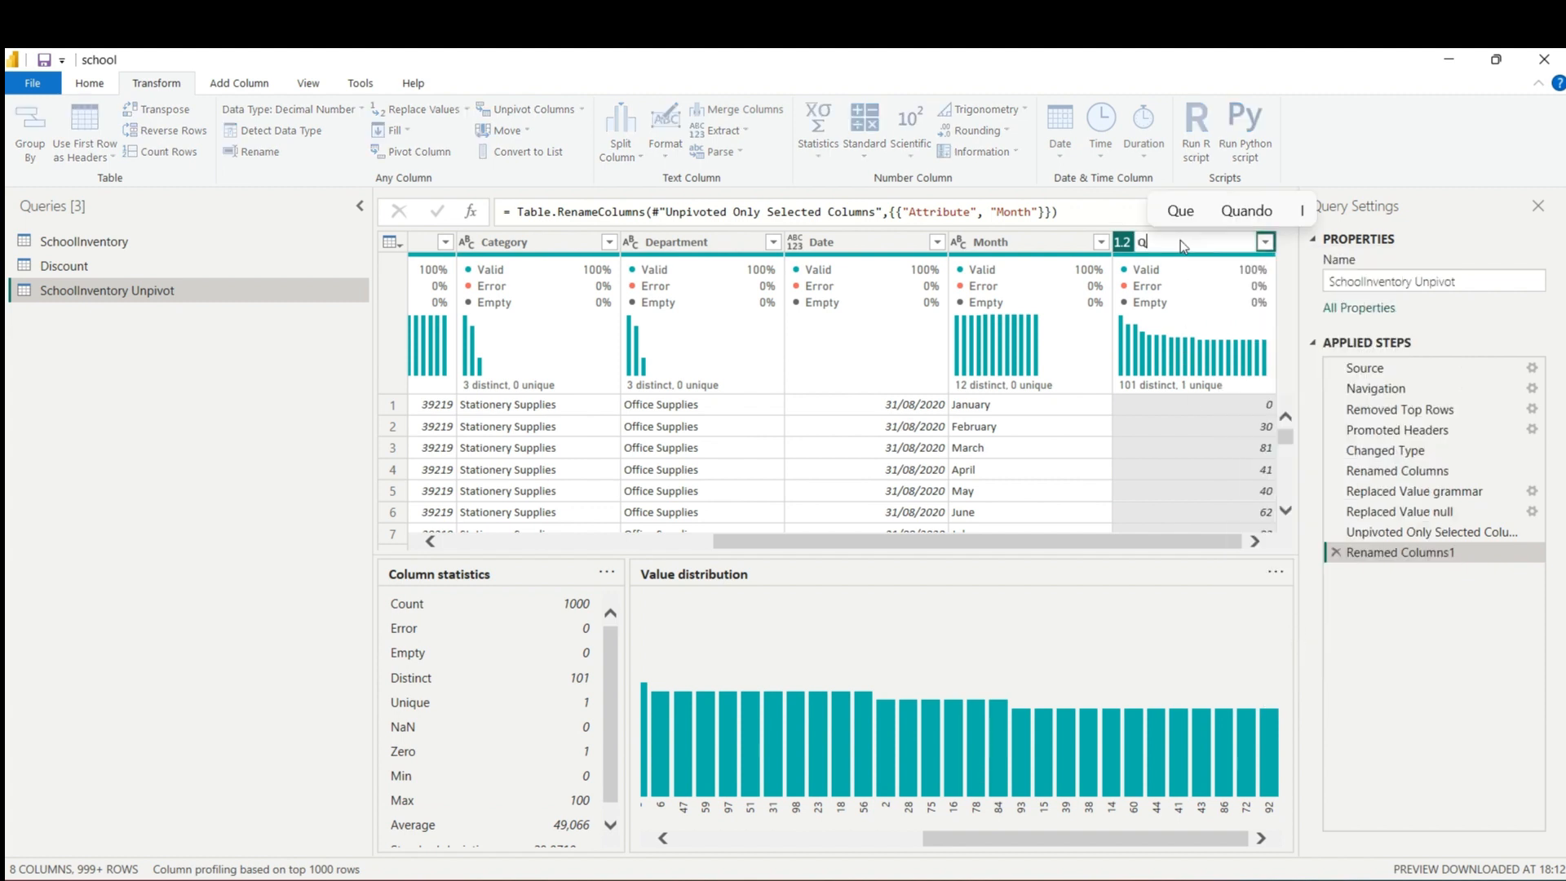
text(ty)
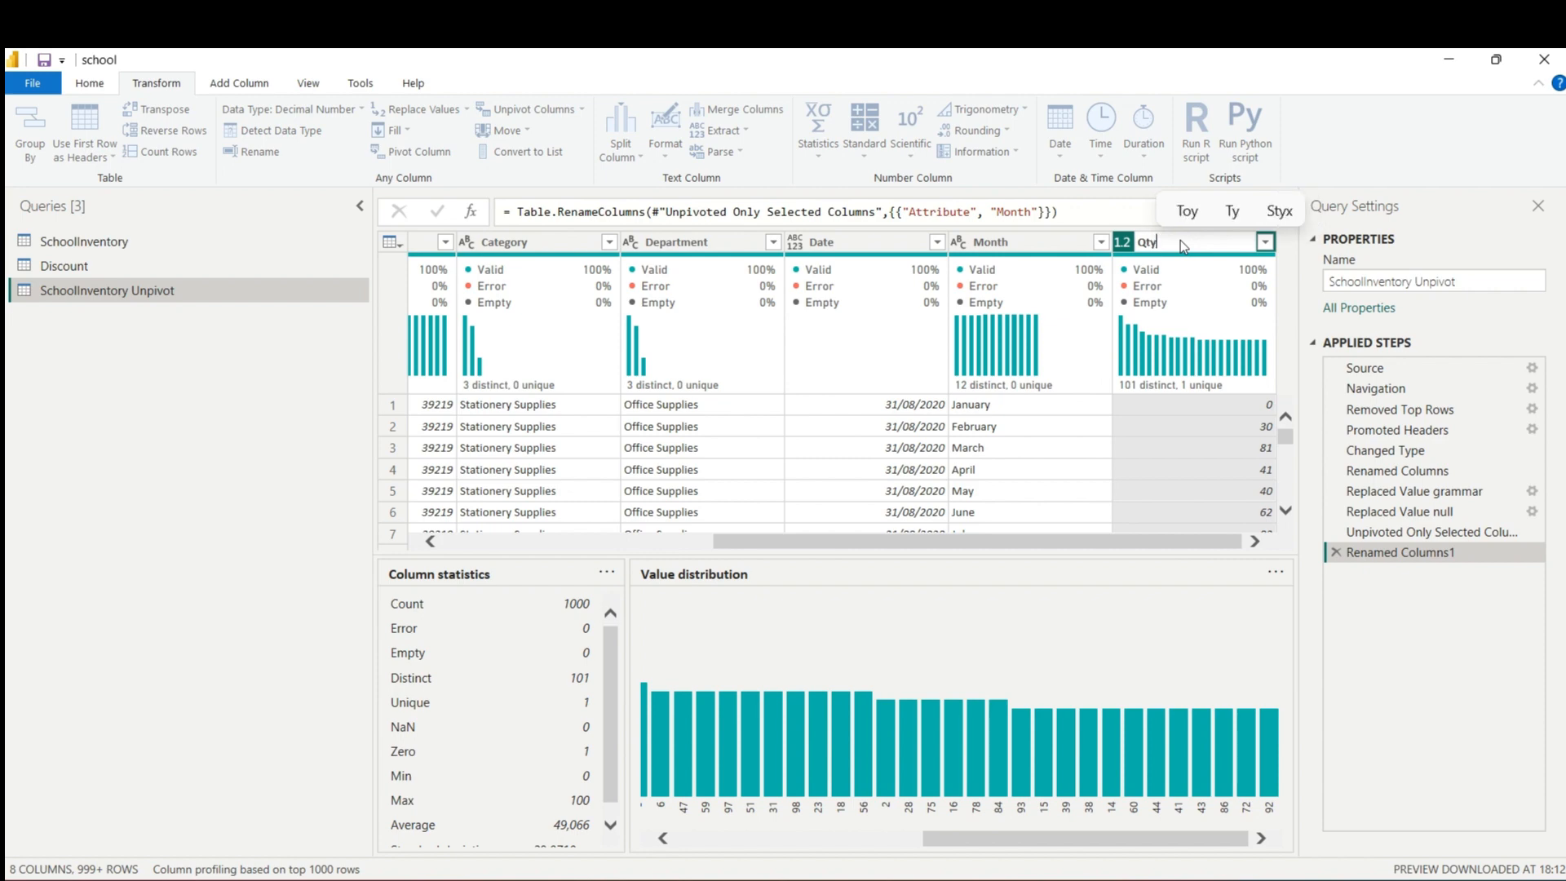
key(Return)
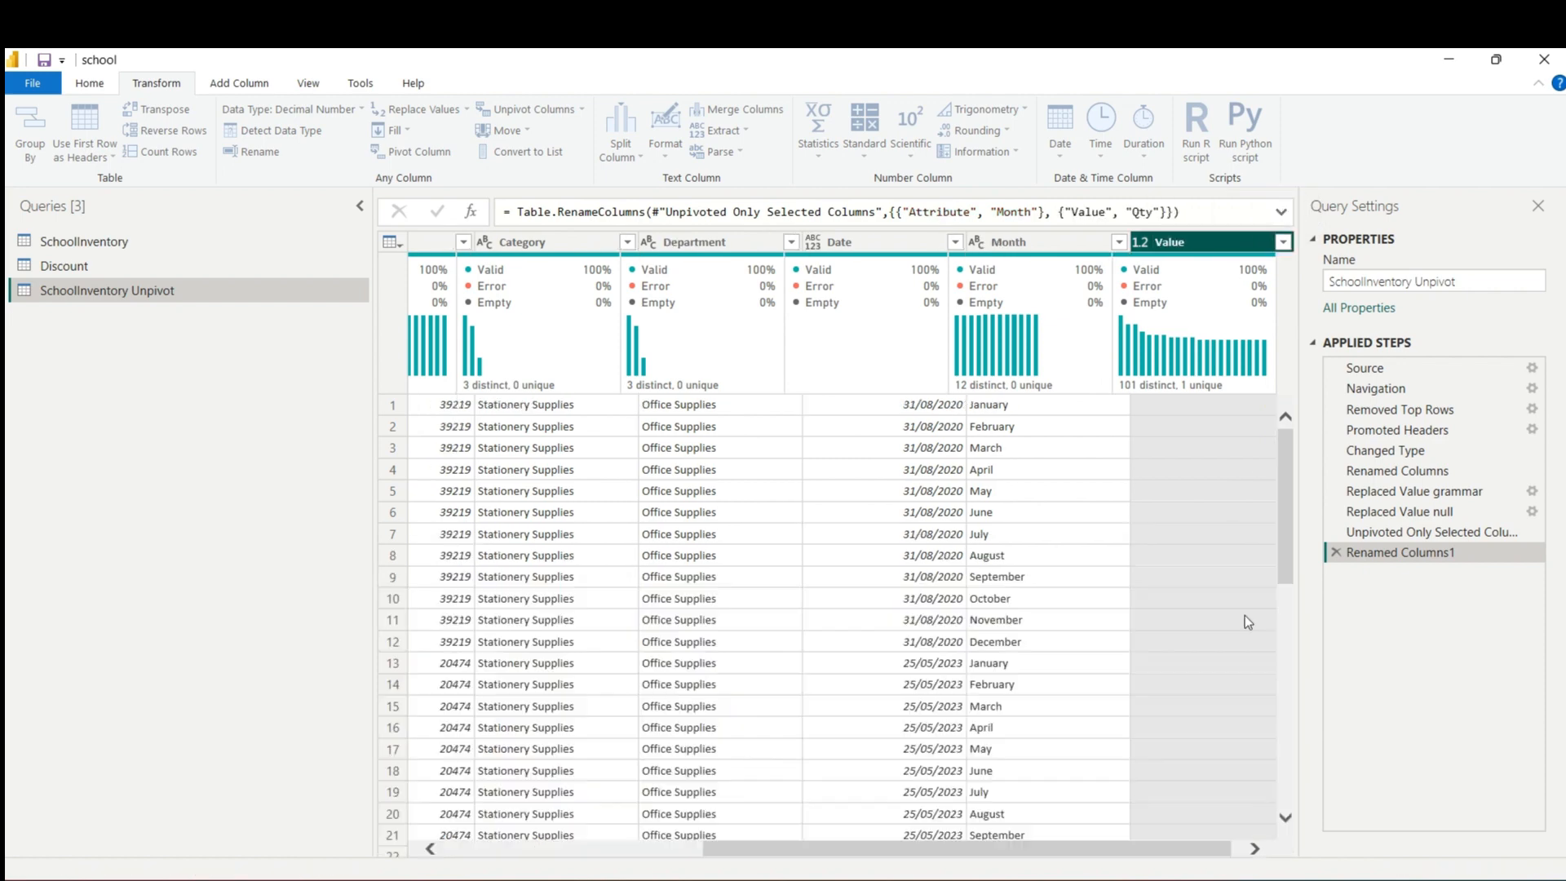